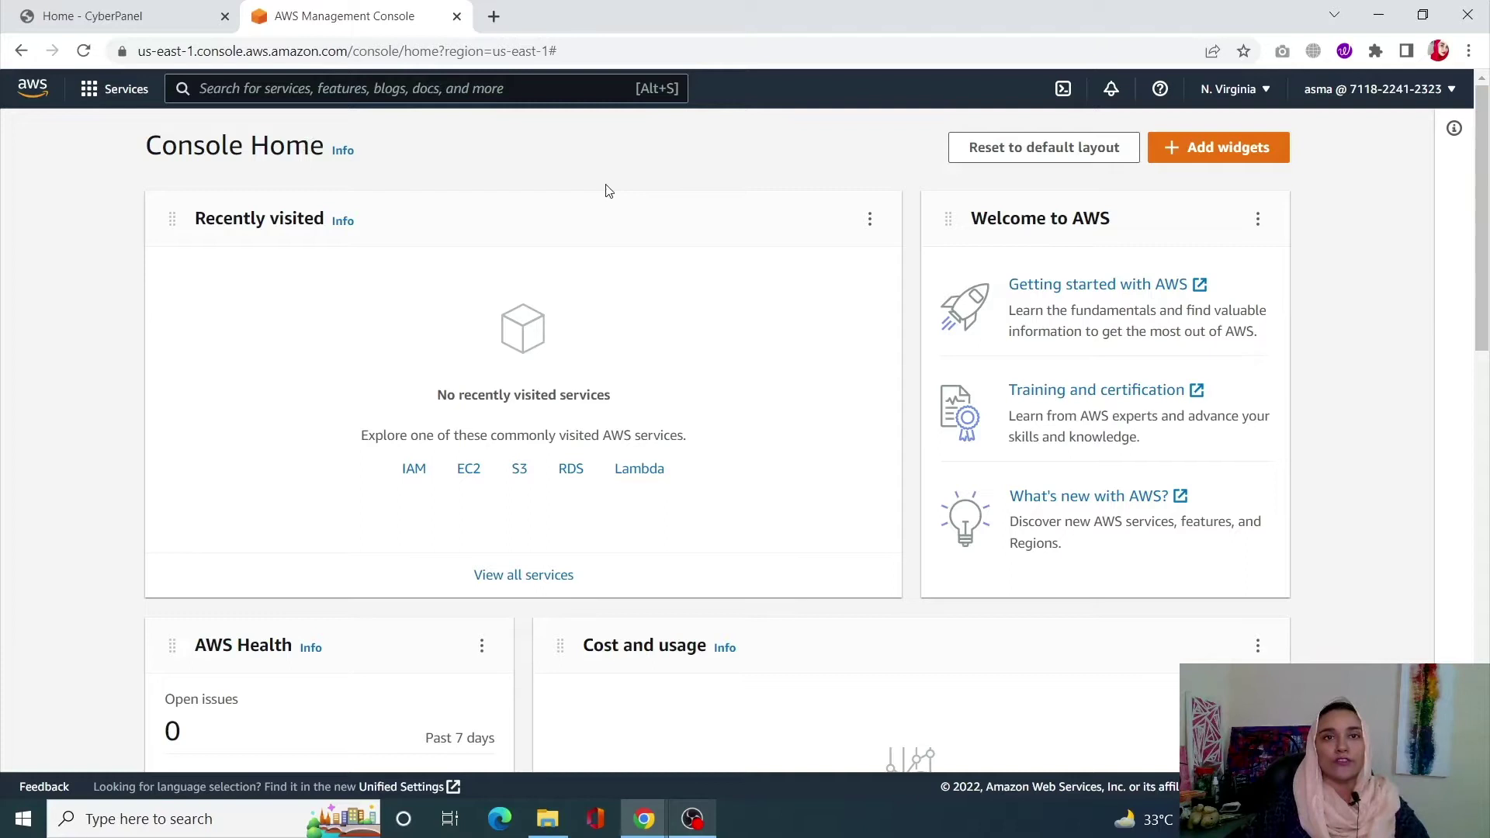
- Find IAM through the console search and open its Users list of 13 users
click(555, 95)
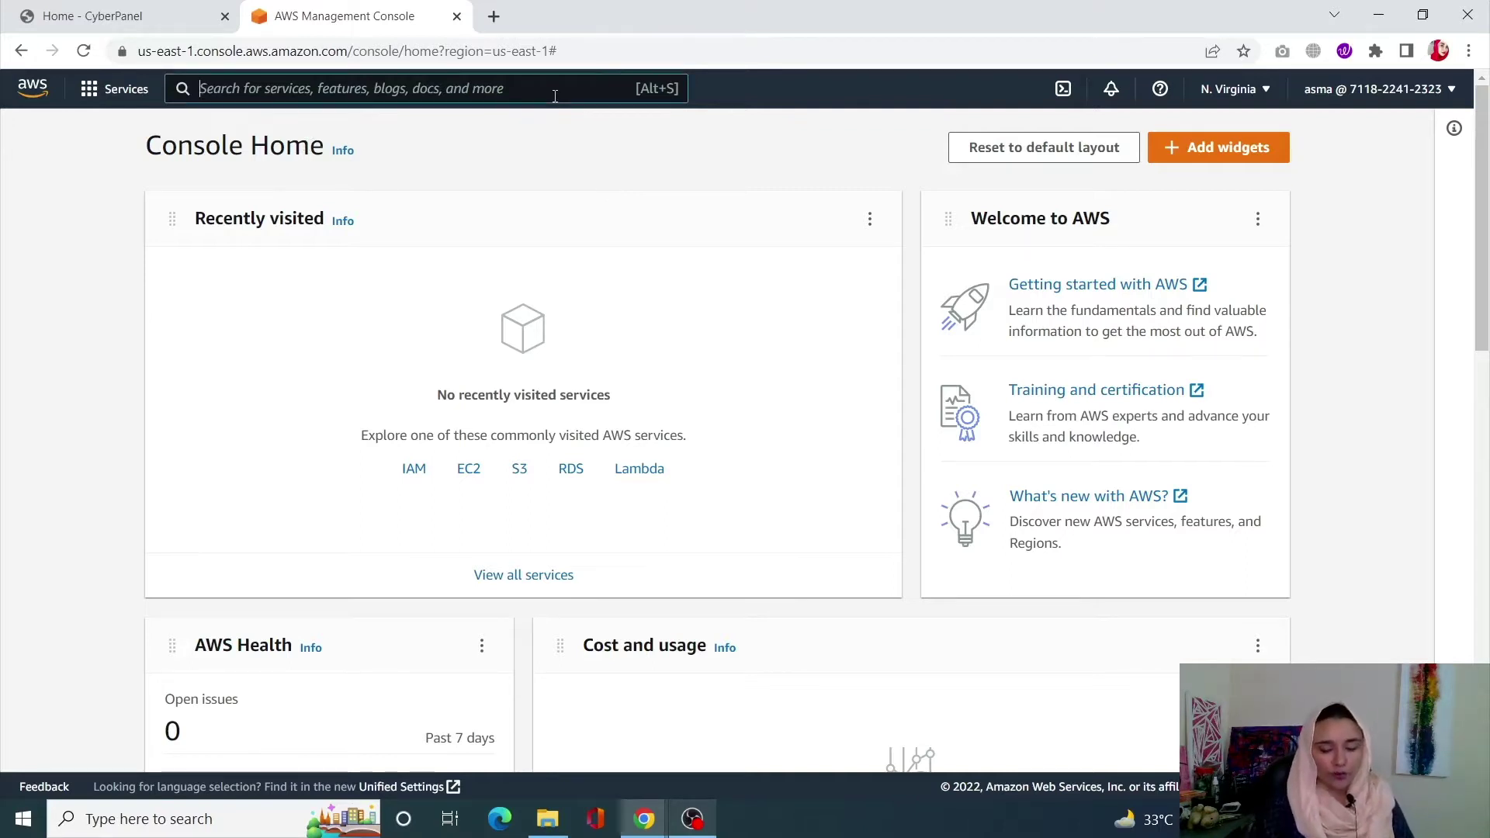
text(i)
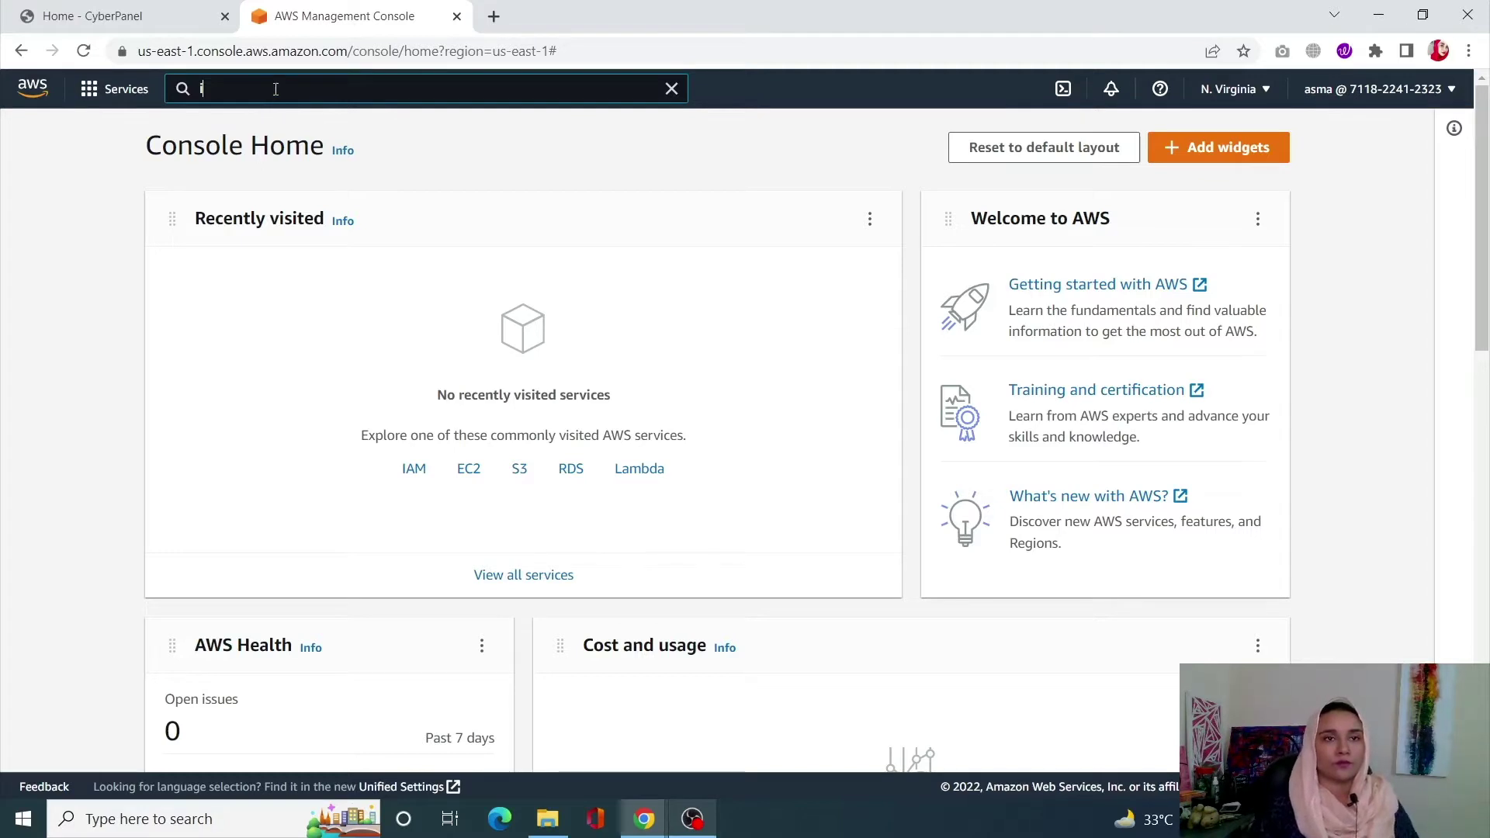
text(a)
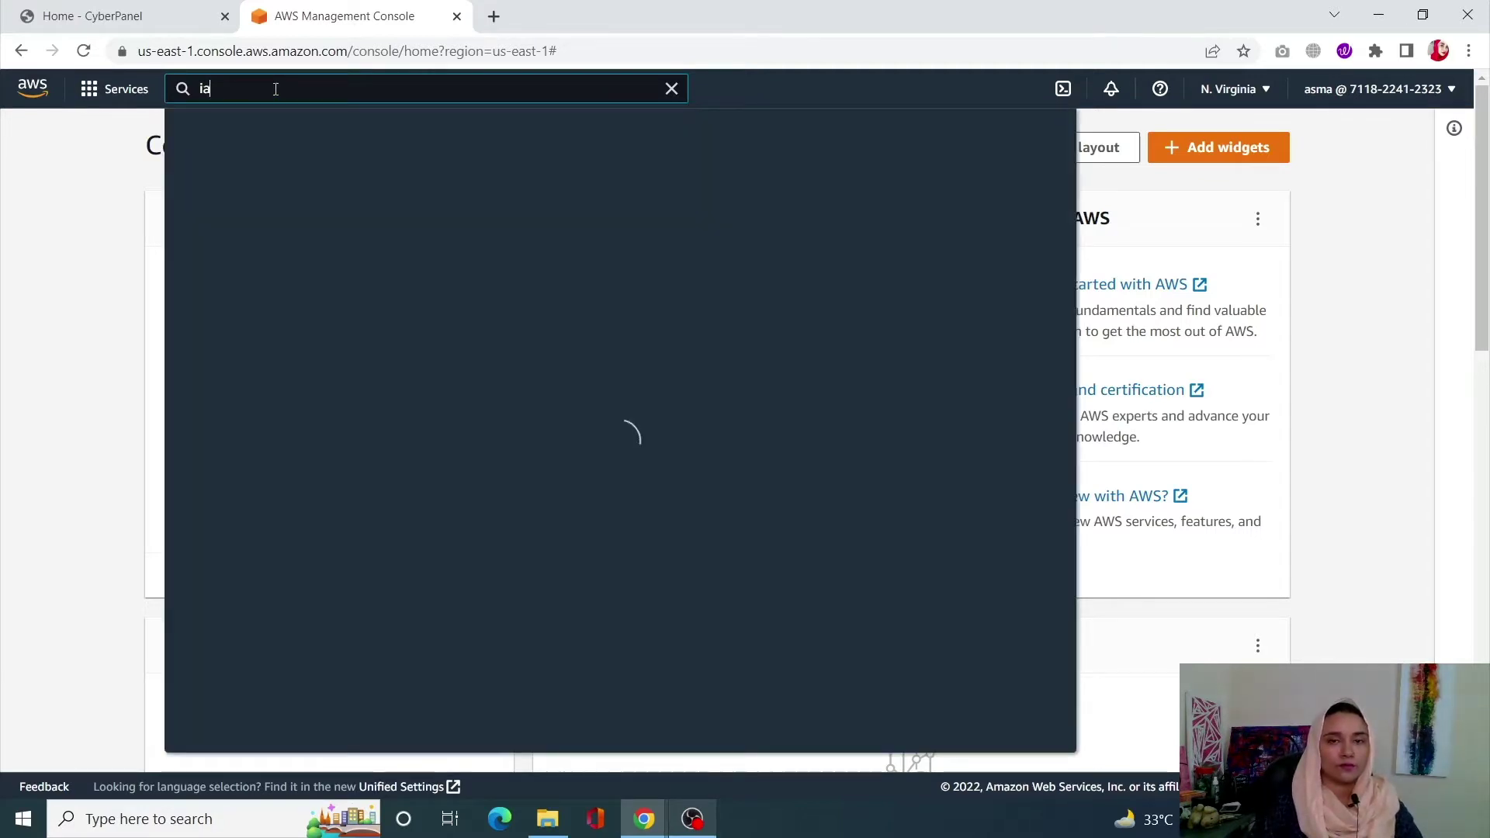
text(m)
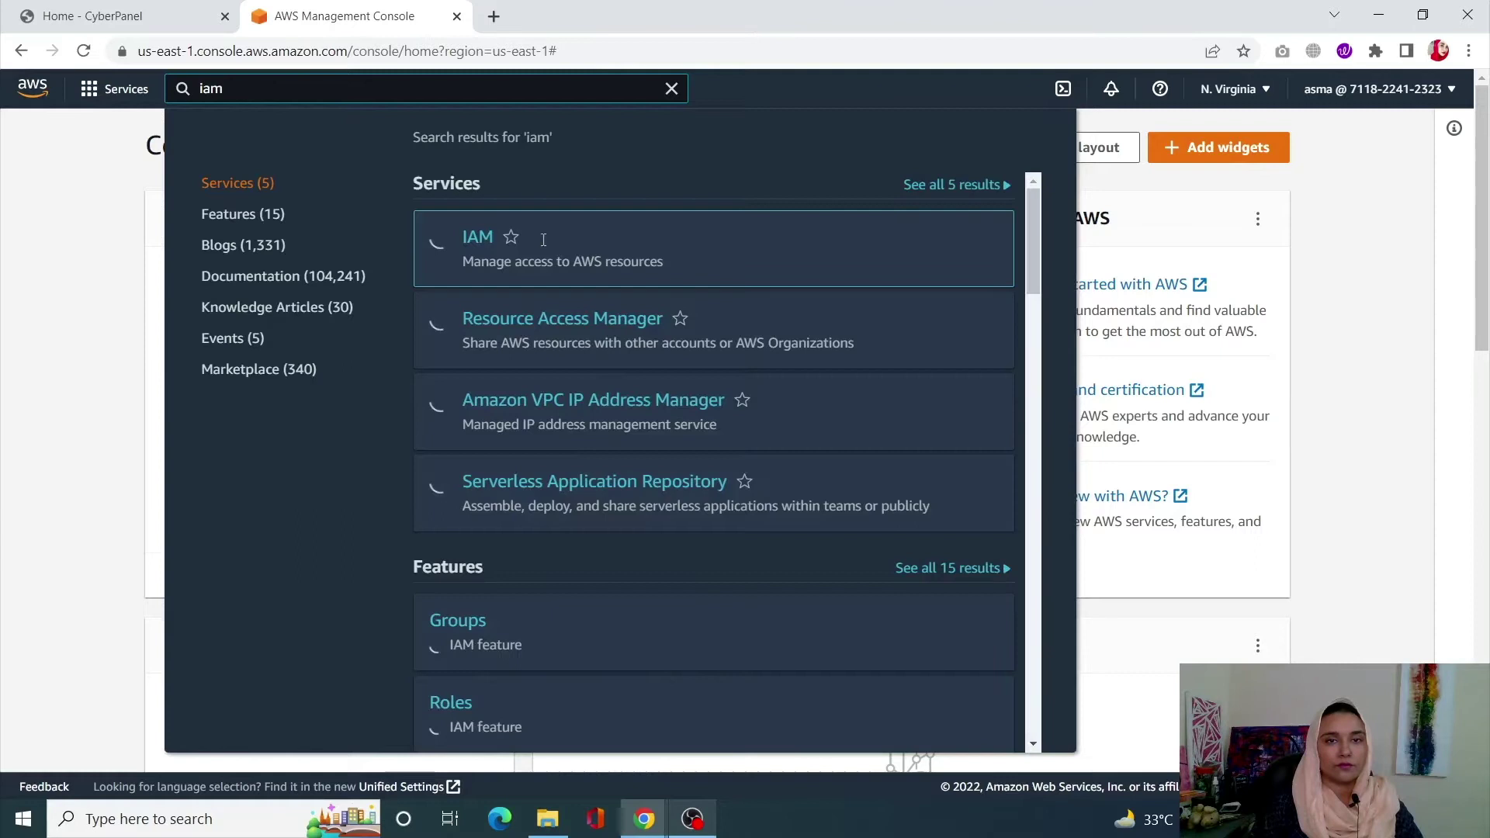
click(465, 256)
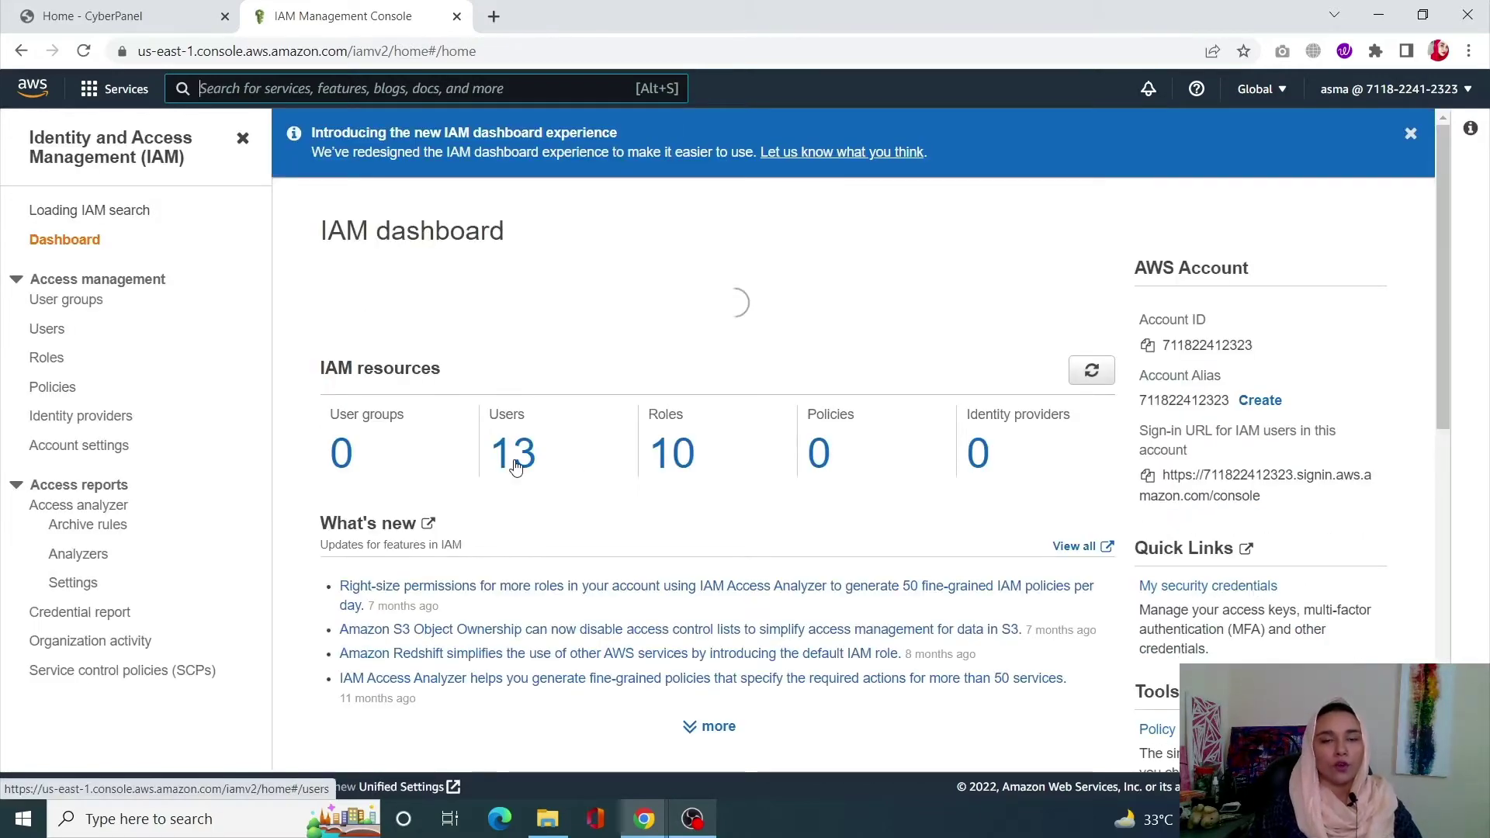
click(514, 462)
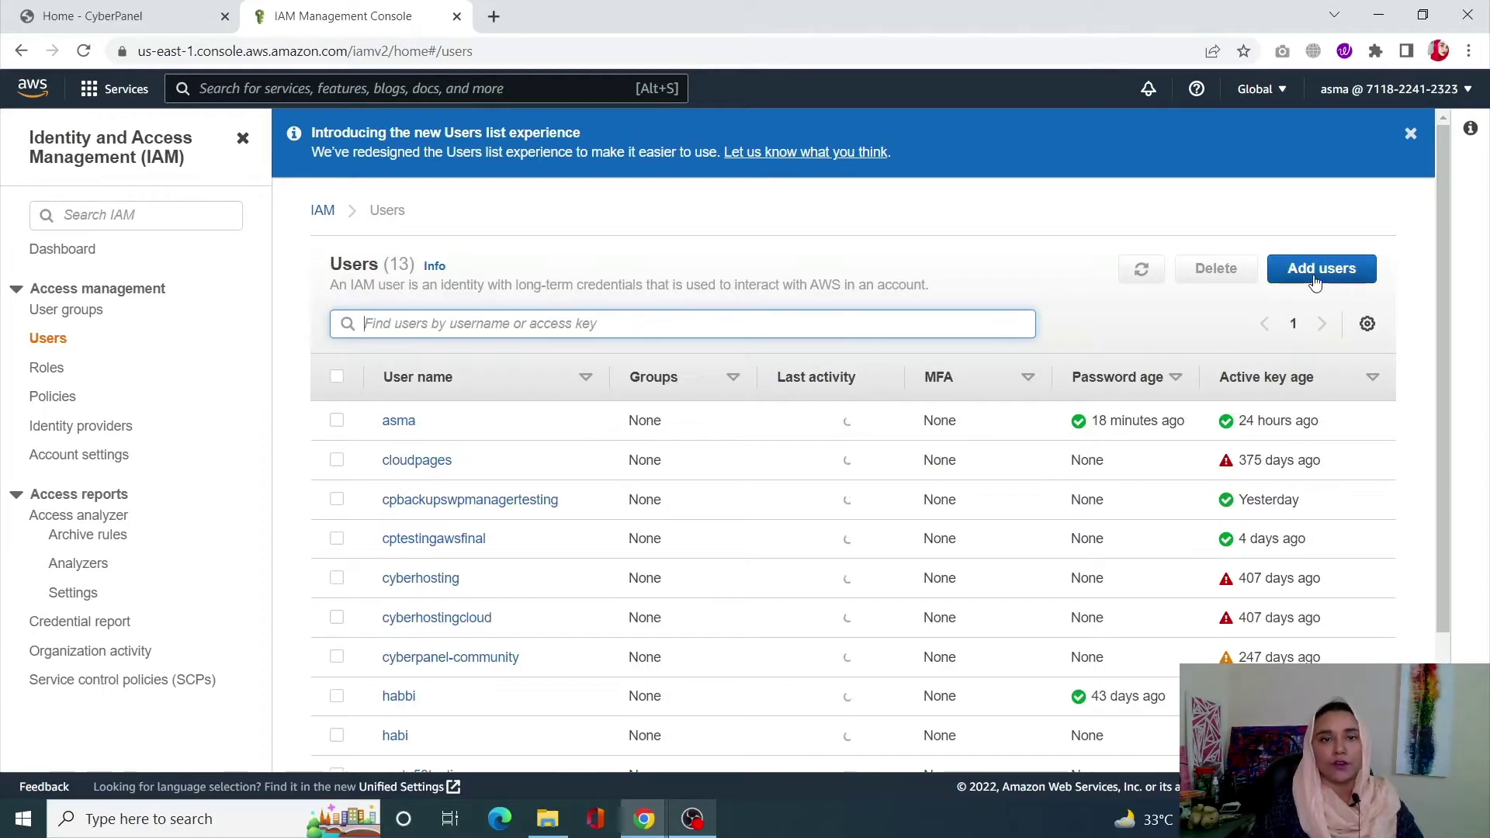
- Begin a new IAM user, enter its user name, and enable 'Access key - Programmatic access'
click(1319, 271)
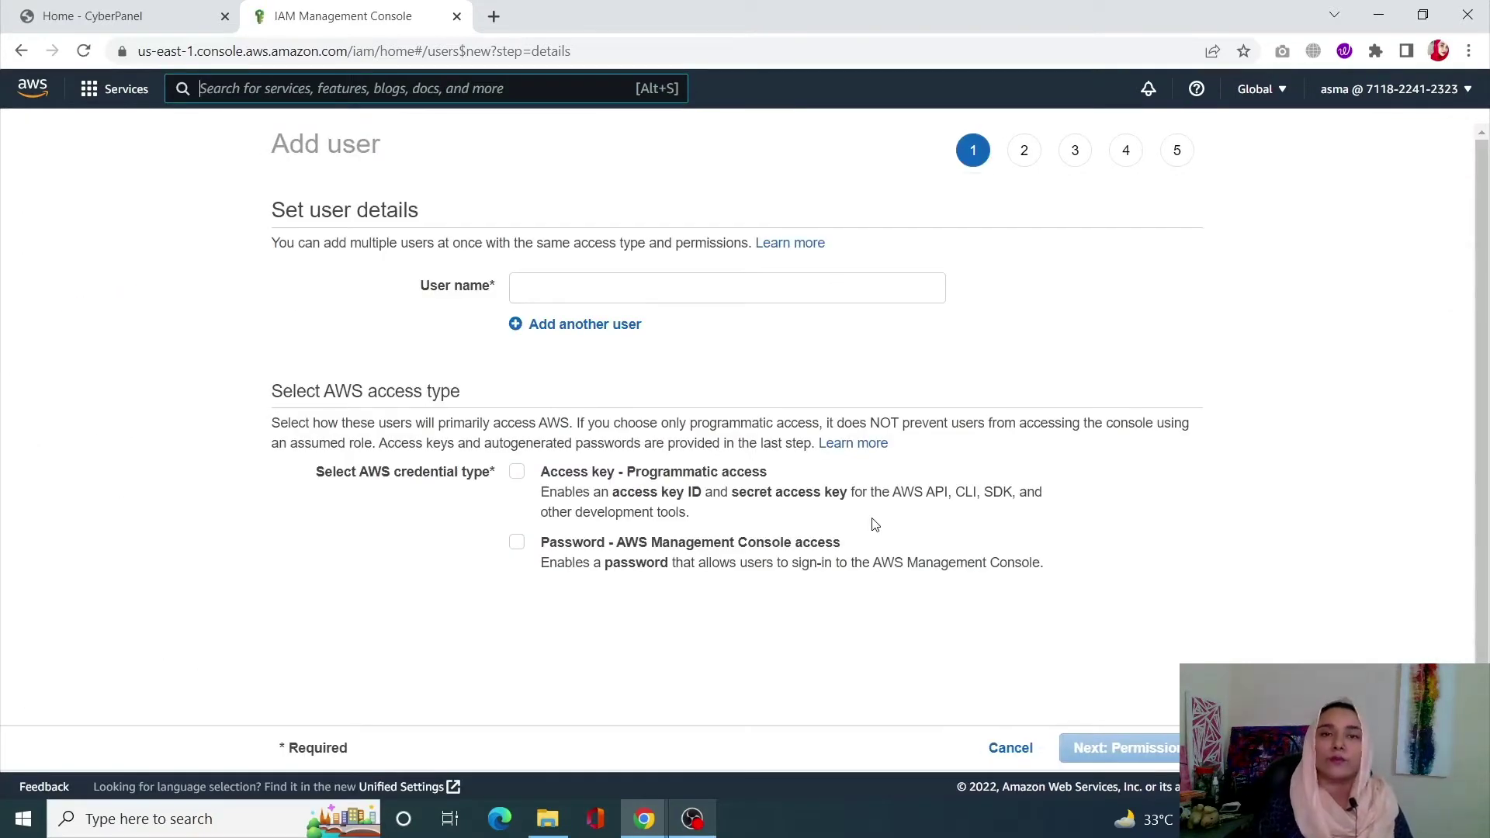
click(592, 294)
text(a)
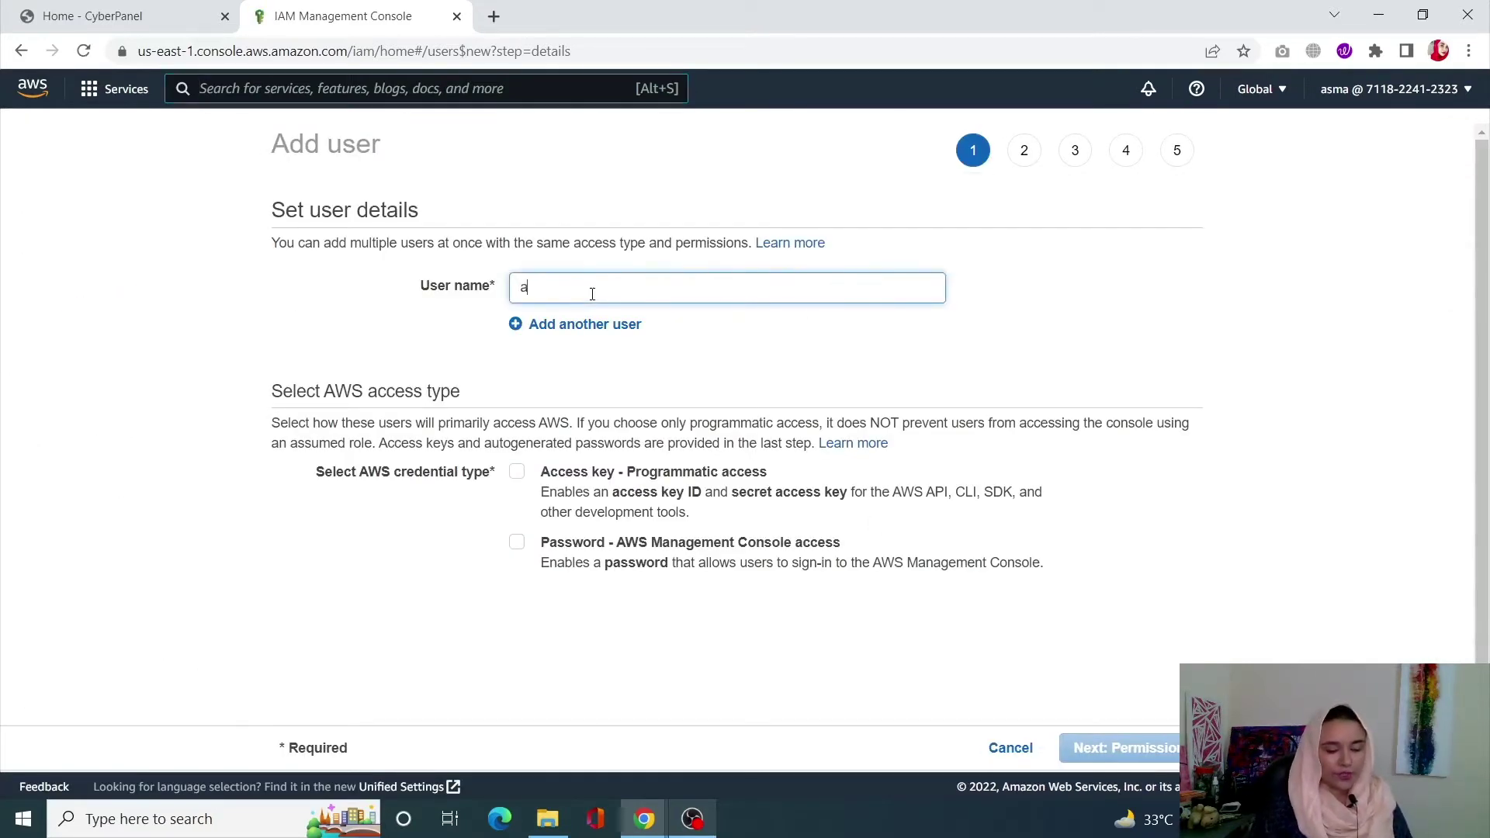
text(smaa)
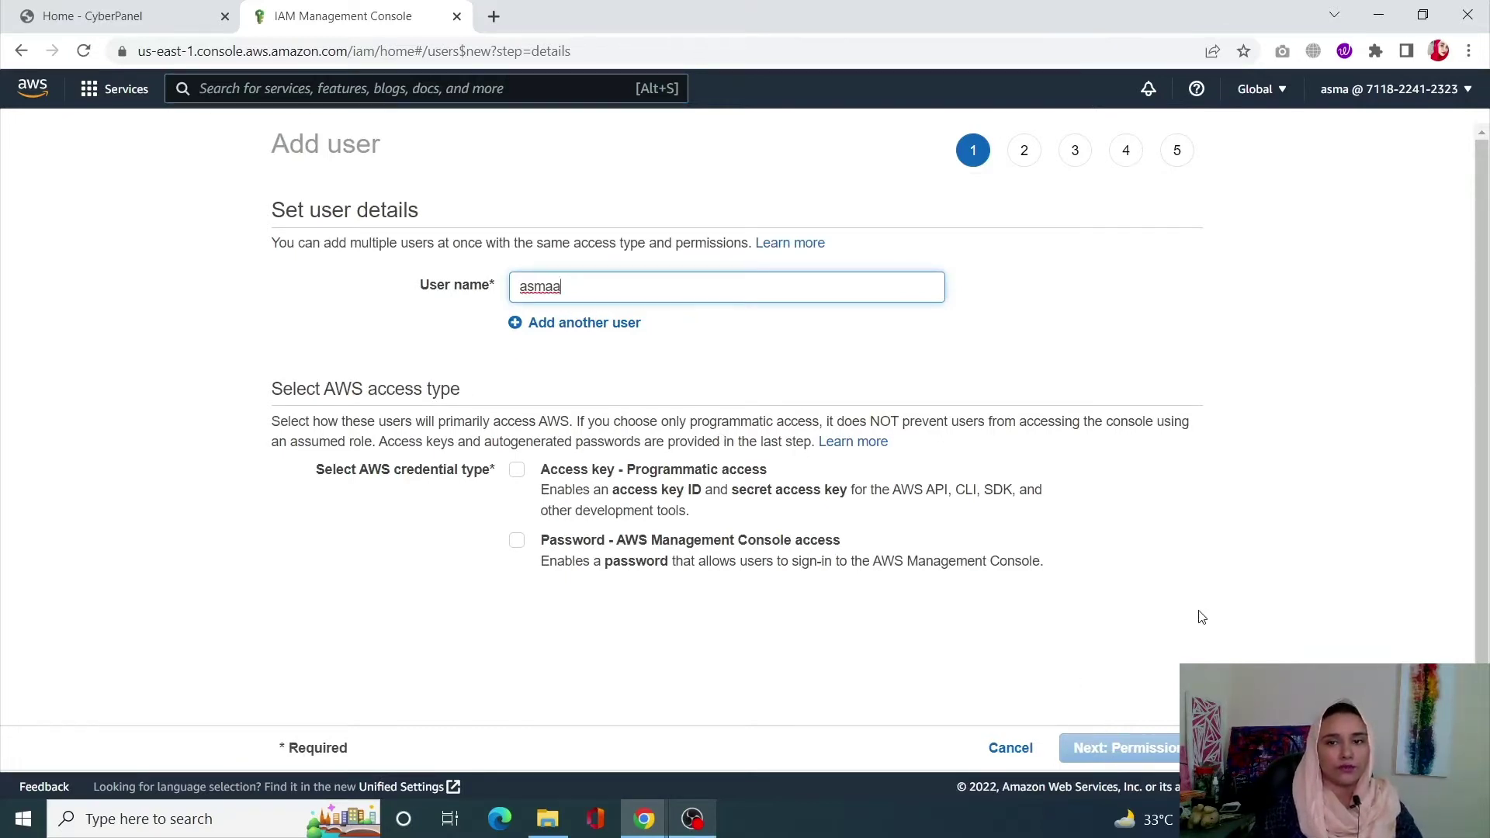
click(1050, 687)
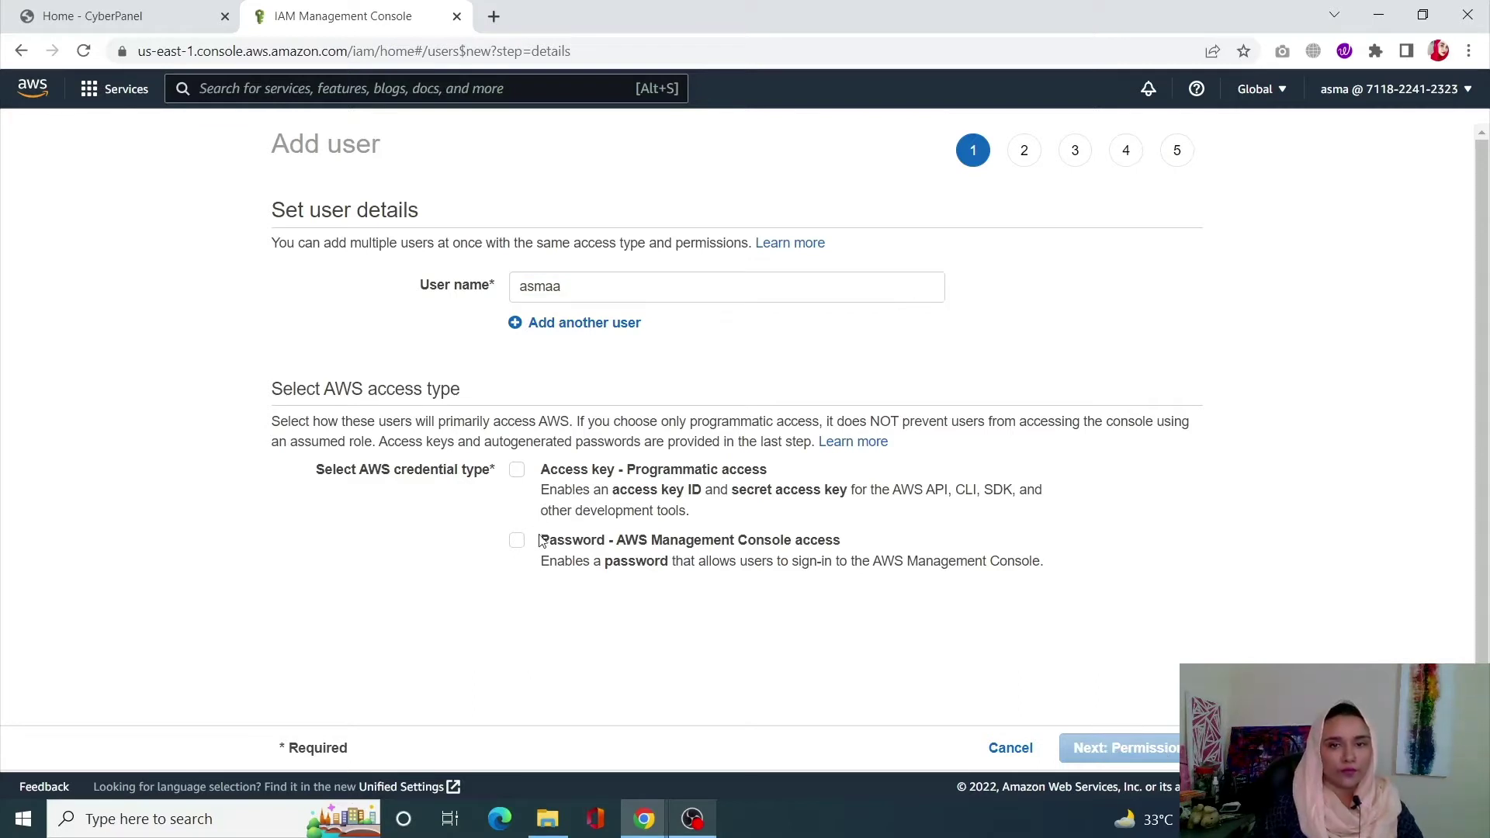
click(518, 472)
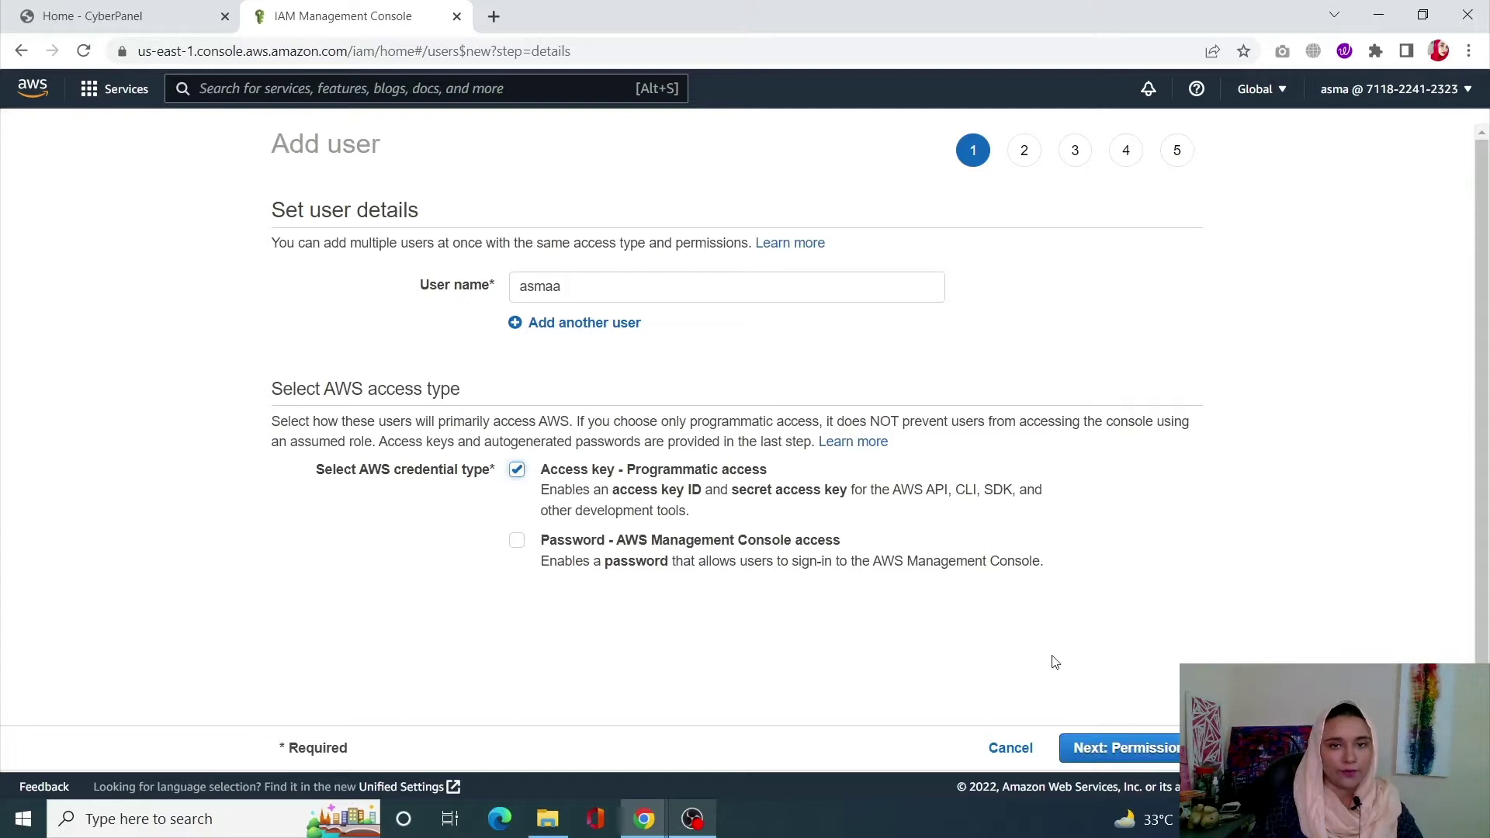
- Attach the AmazonS3FullAccess policy directly, skip tags, and reach the review page
click(1137, 759)
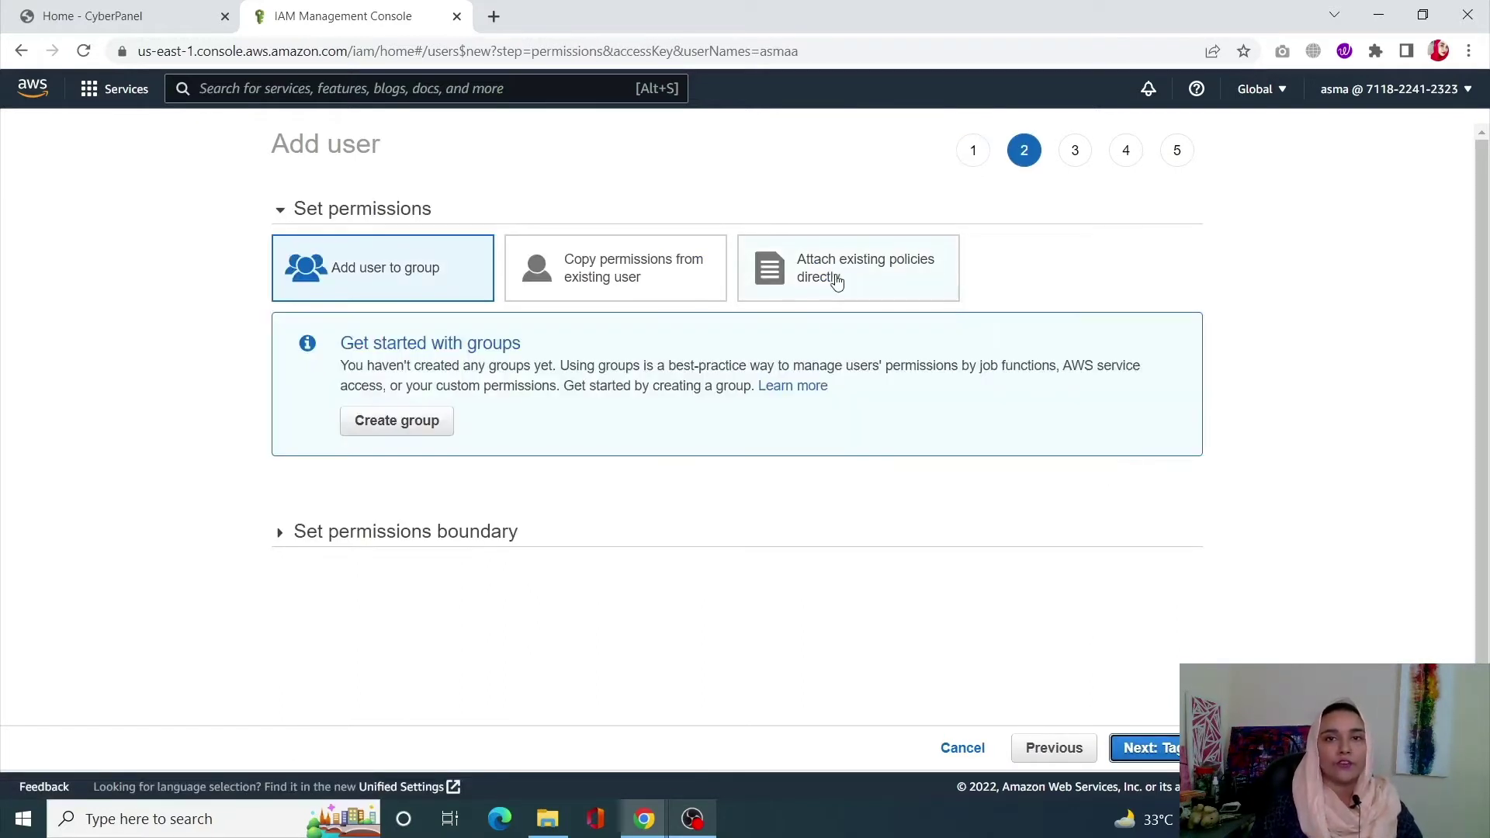
click(838, 281)
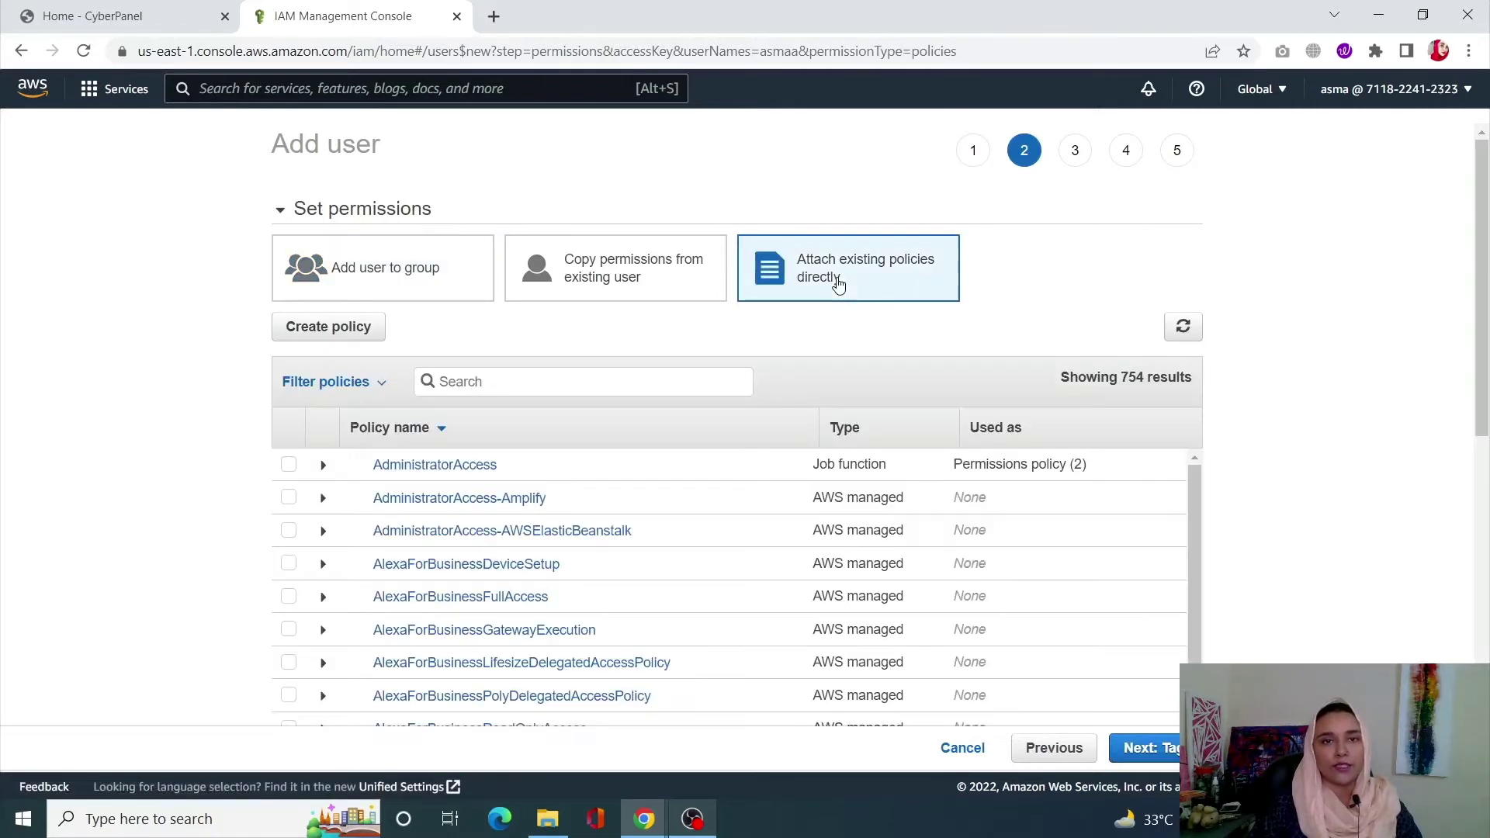
click(533, 382)
text(a)
key(BackSpace)
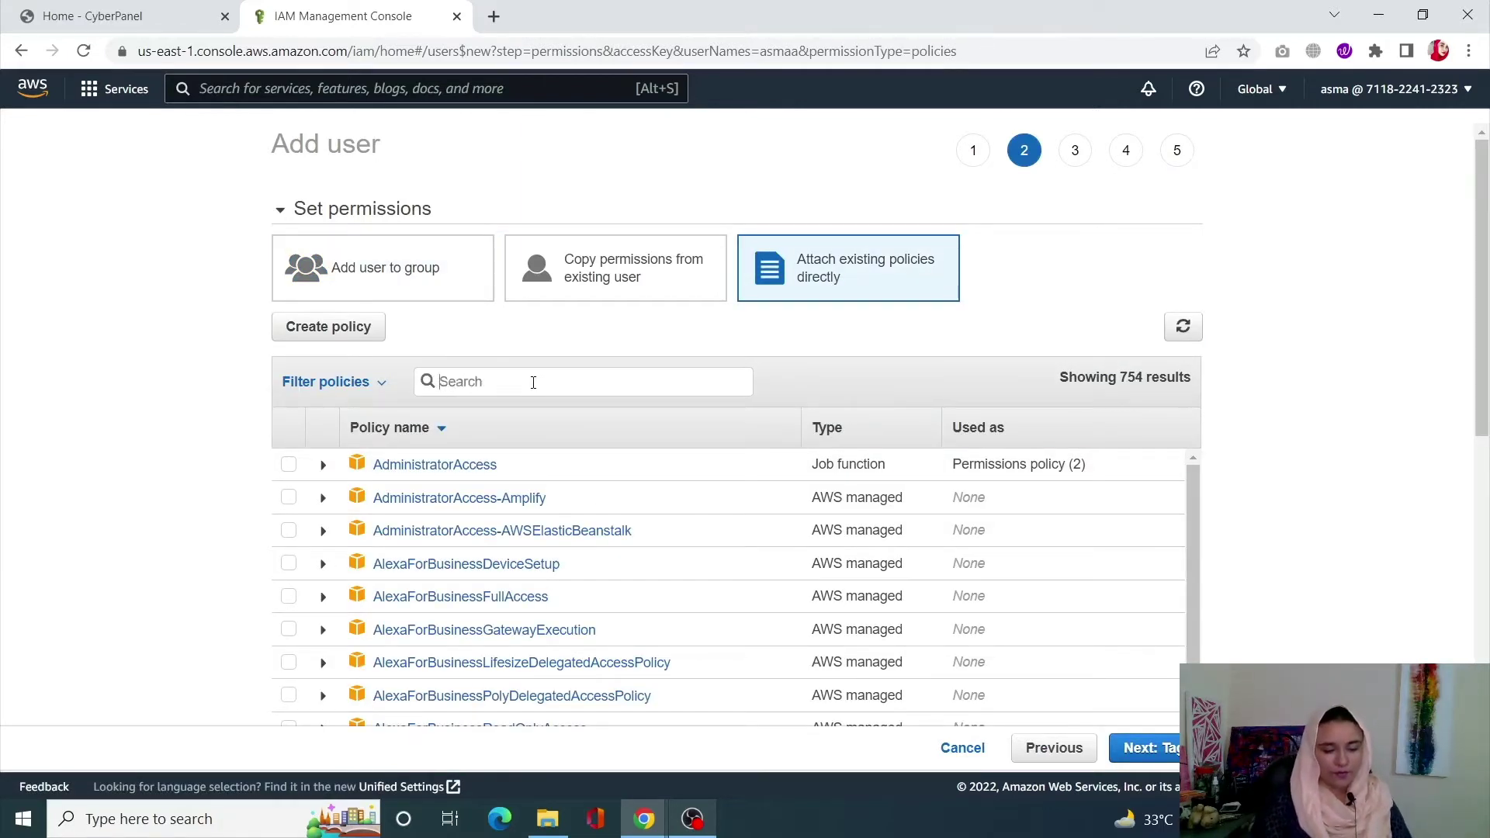
text(s3)
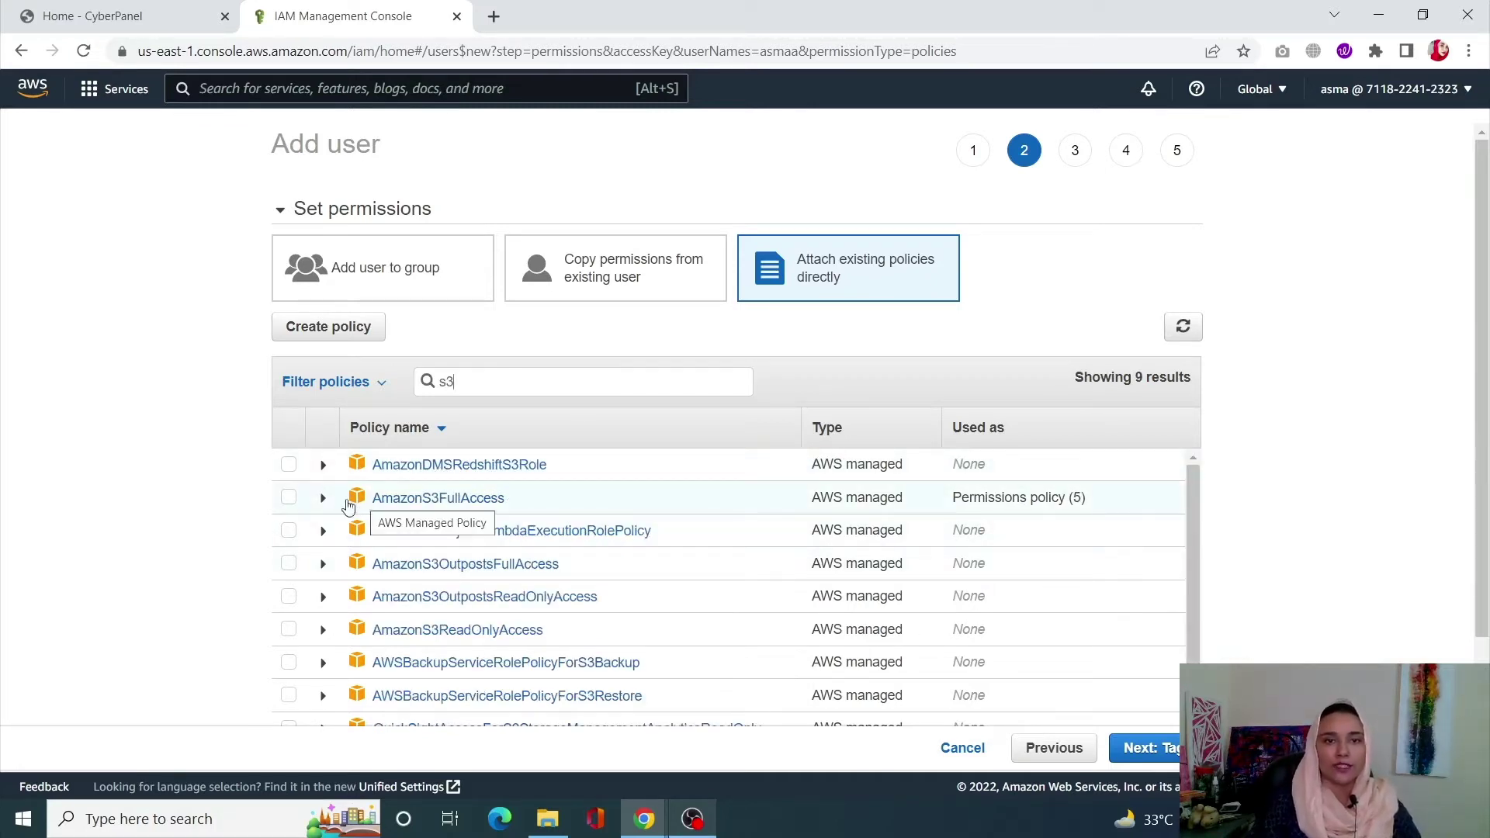
click(289, 499)
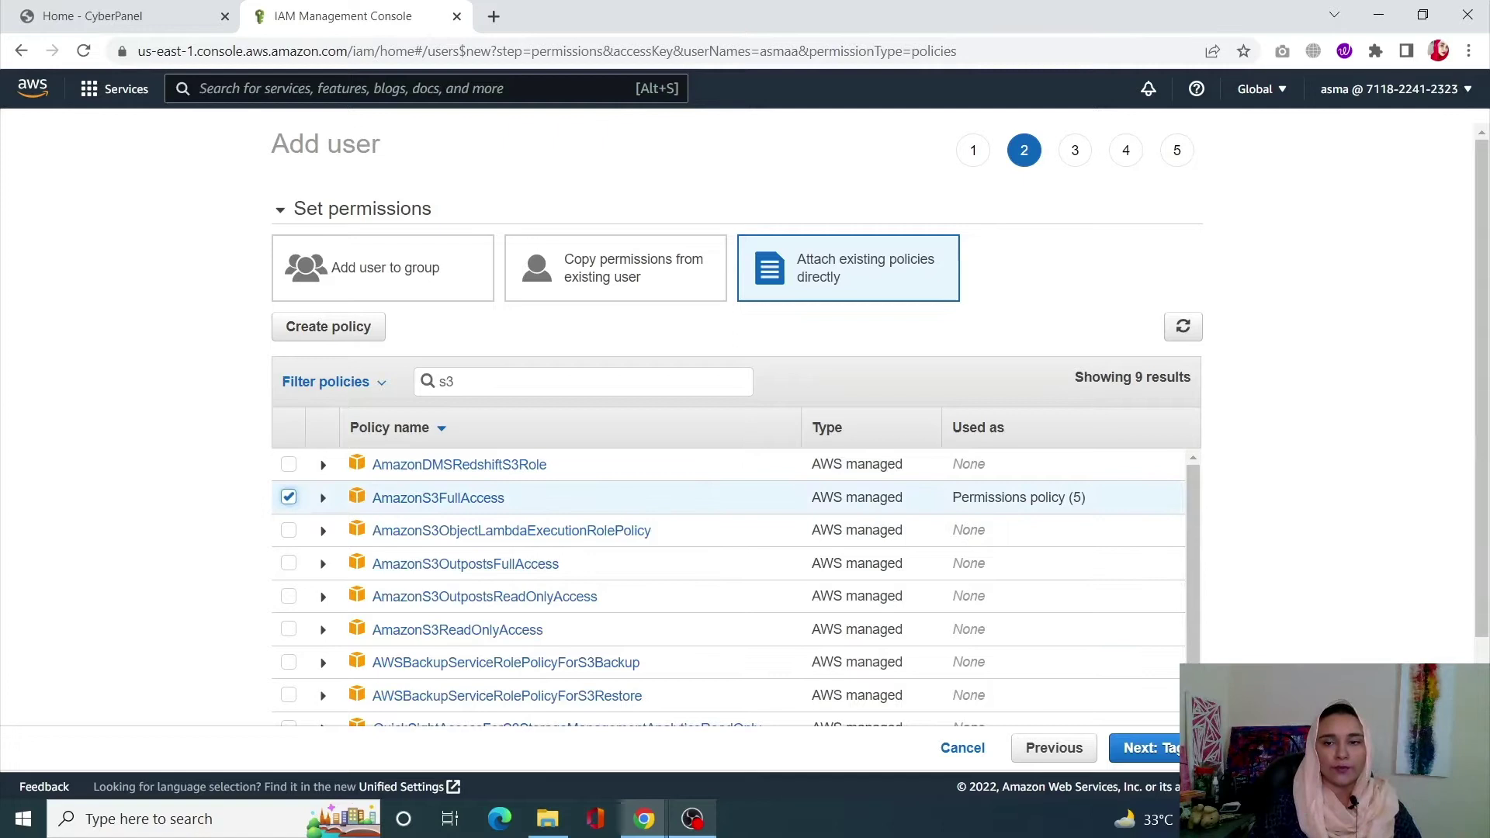
click(1156, 747)
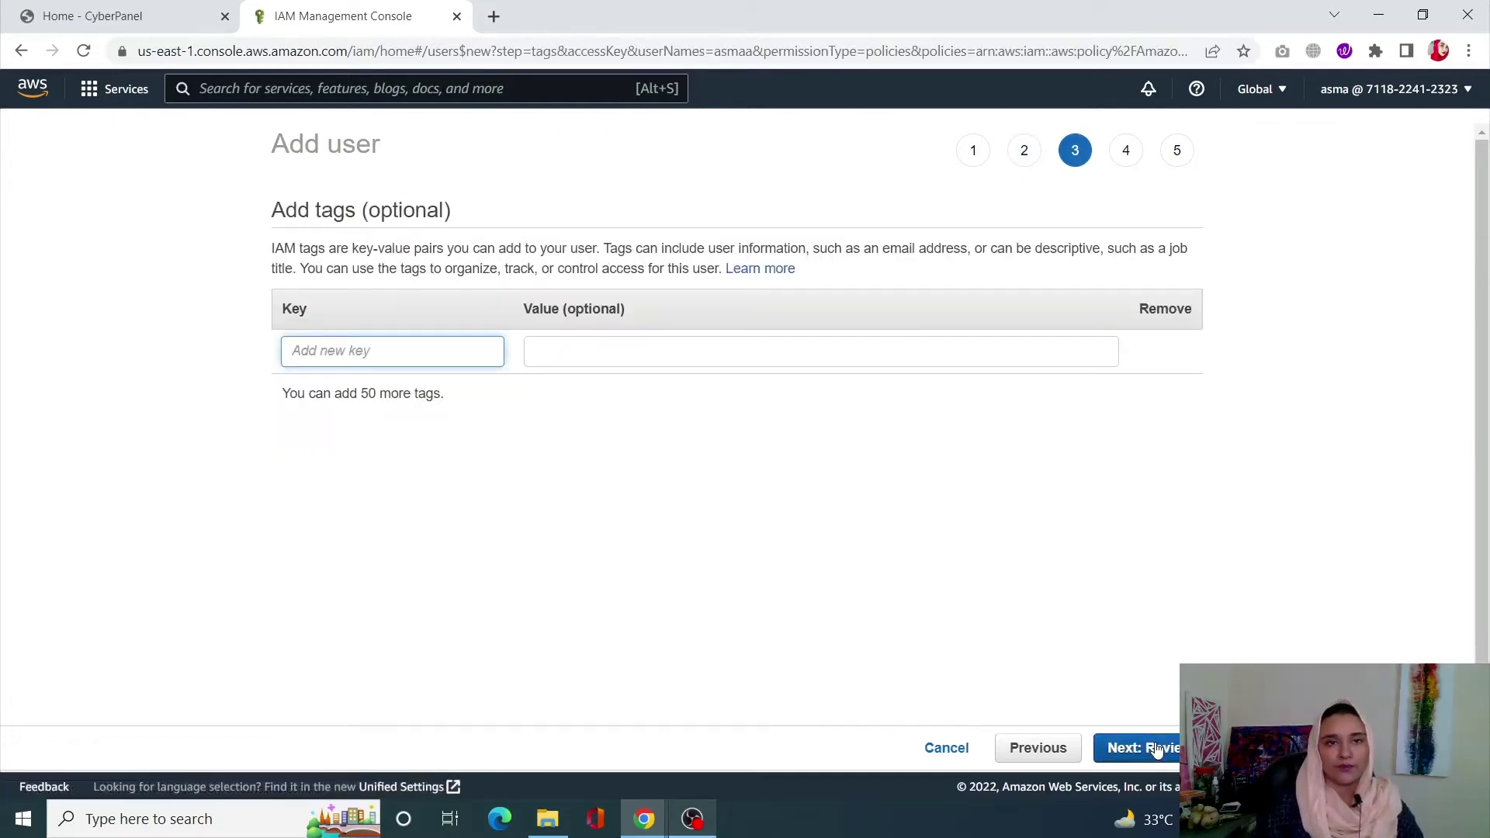
click(1156, 747)
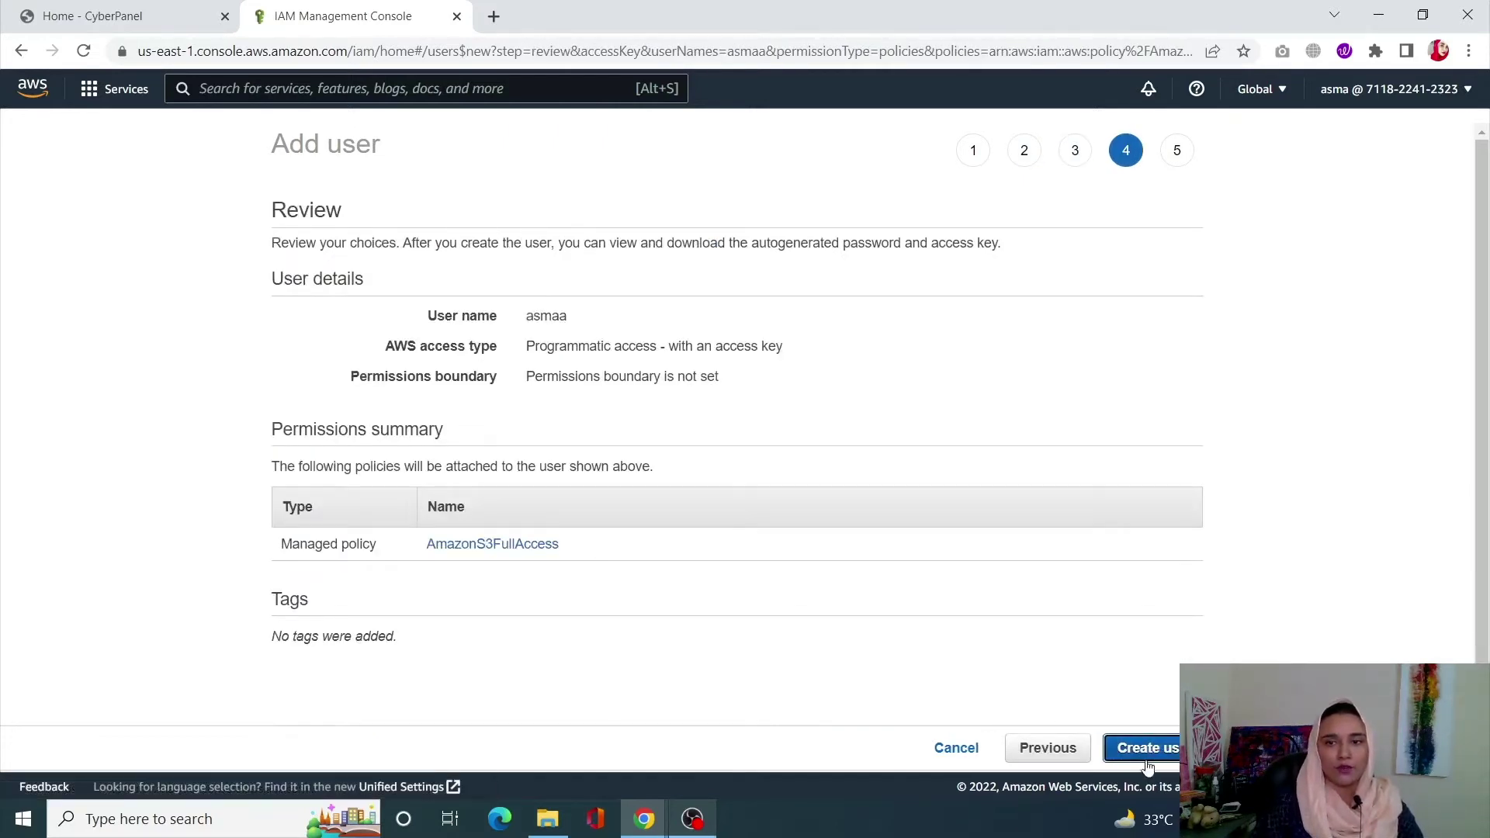
- Create the IAM user with its access key, then bring up the CyberPanel home page
click(1141, 757)
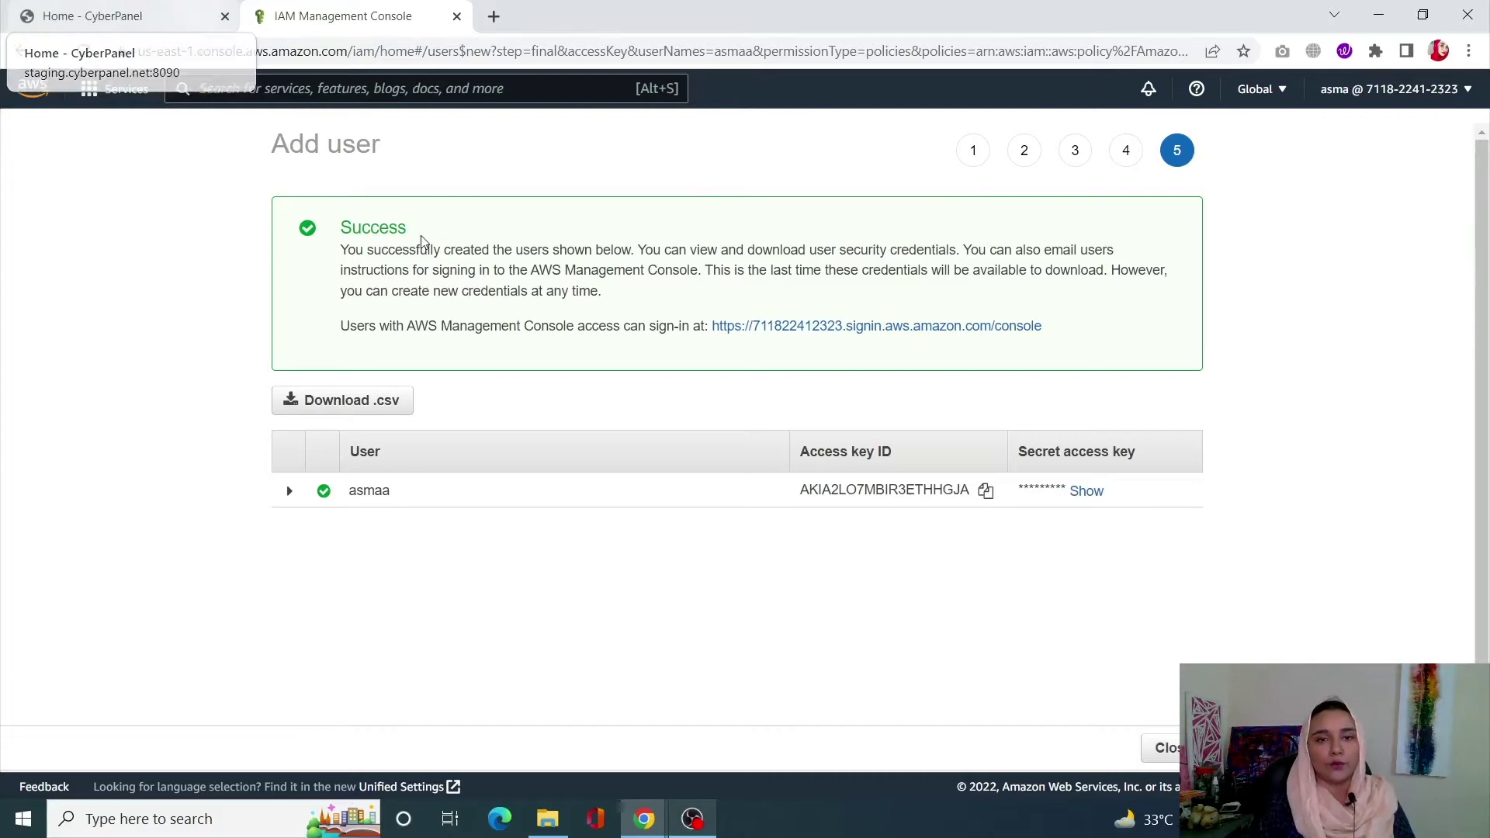
key(alt+Tab)
click(1157, 693)
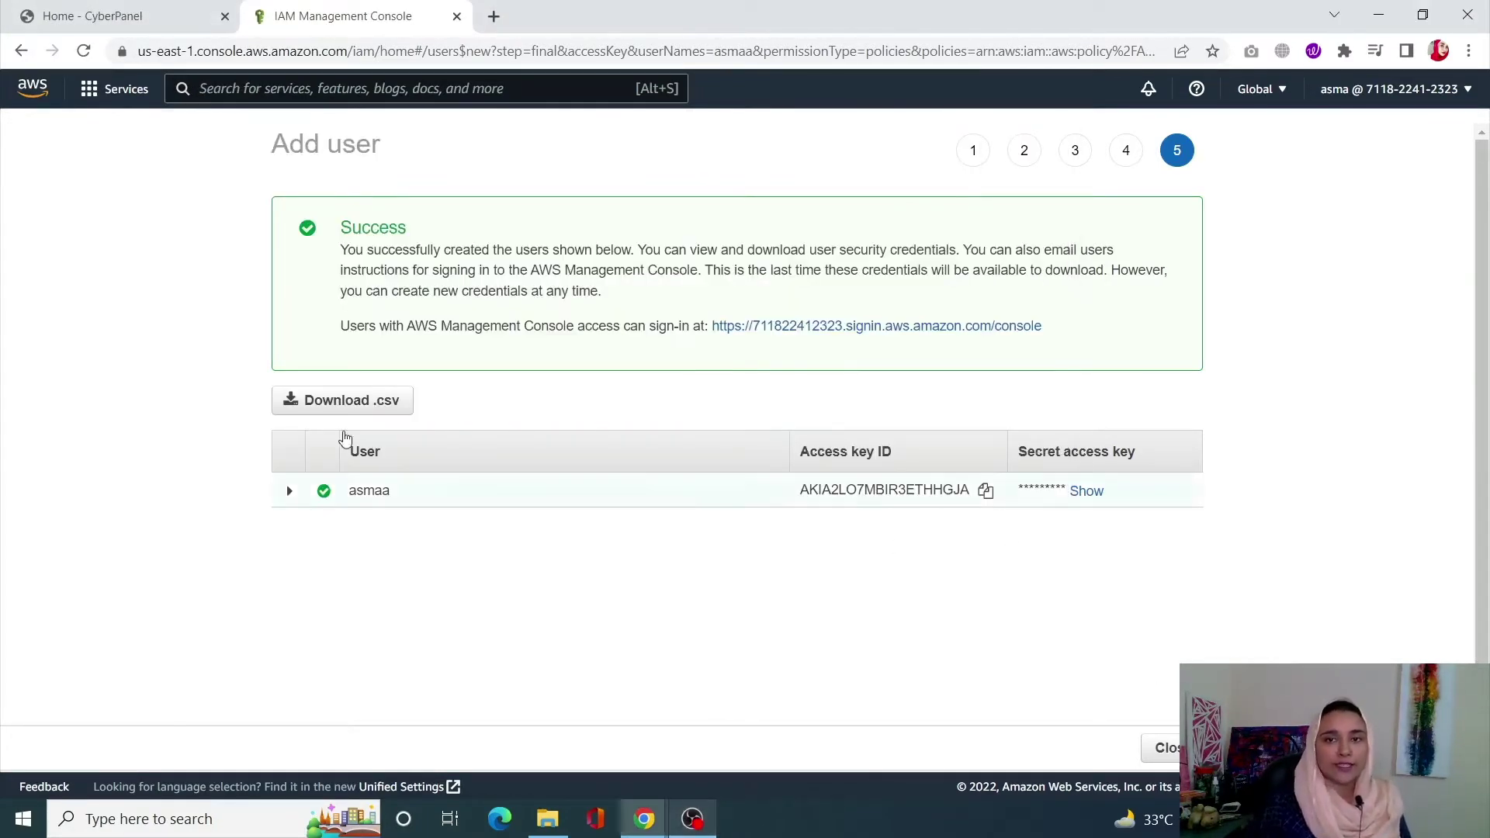
click(147, 22)
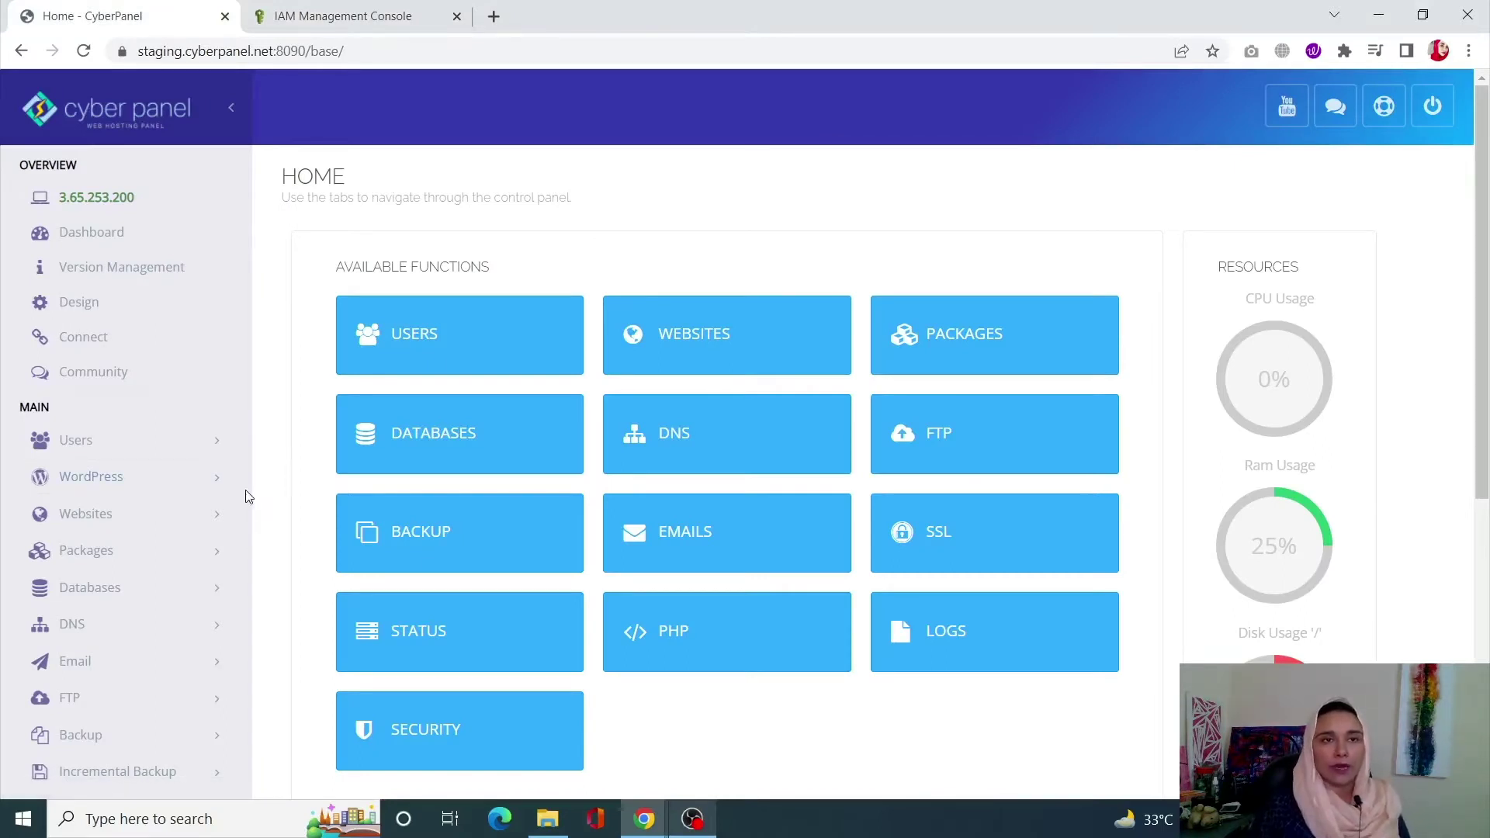
- Open WordPress > Remote Backup to view the two saved Amazon S3 configurations
click(111, 477)
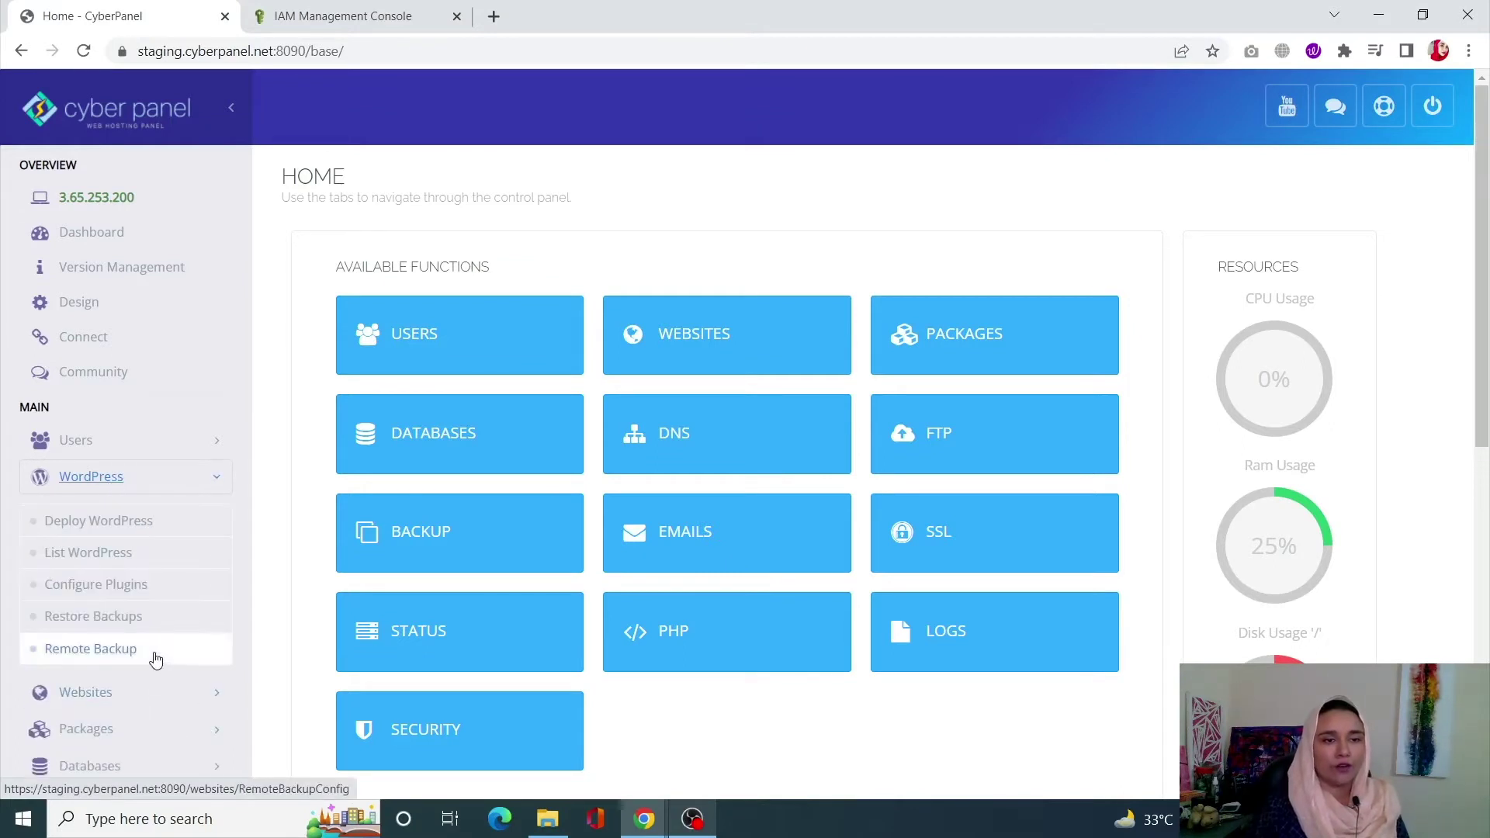
click(156, 660)
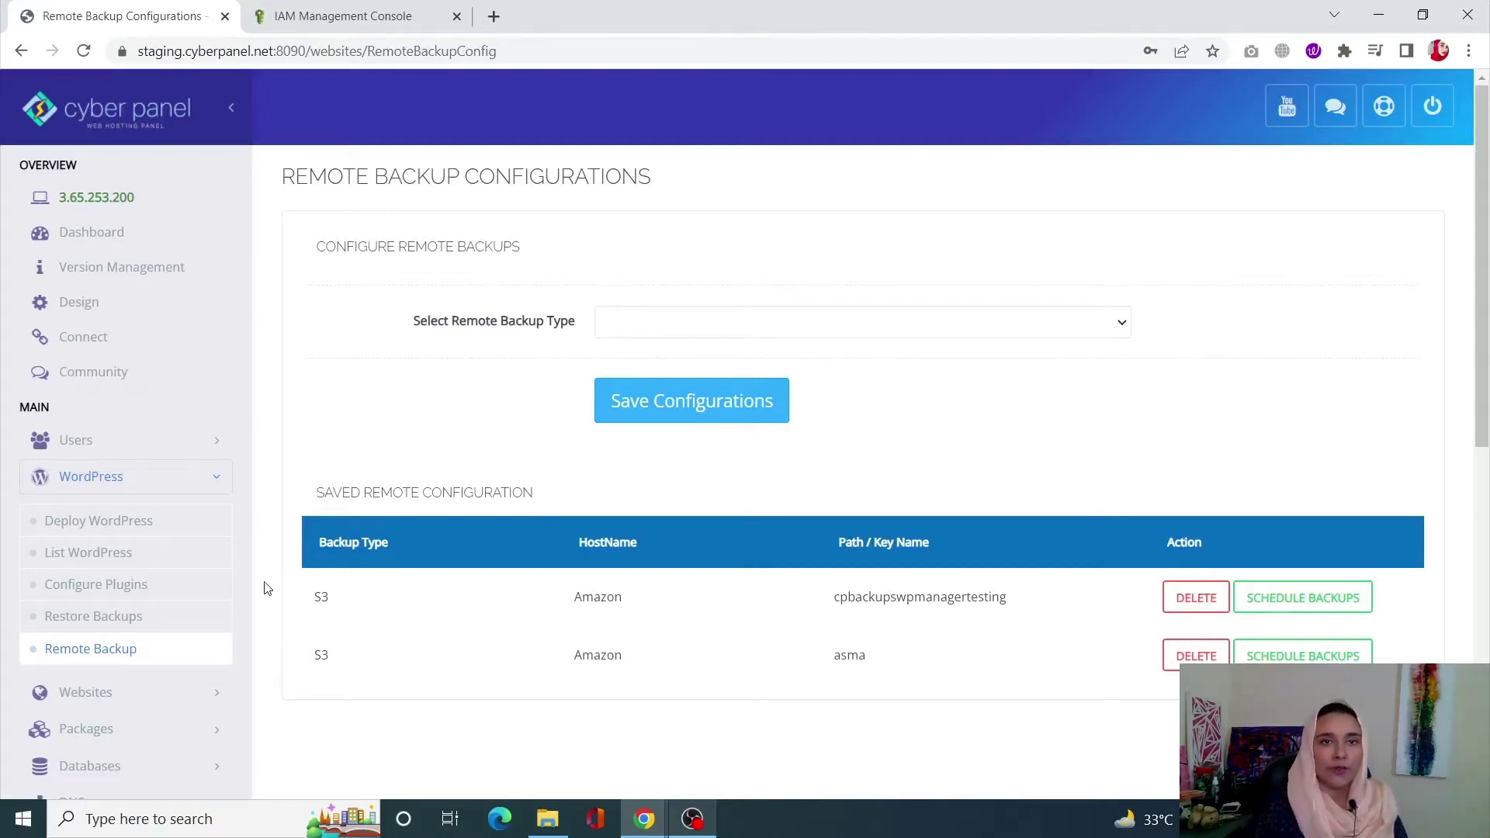
- Choose the S3 type with Amazon as provider and name the configuration 'name'
click(634, 327)
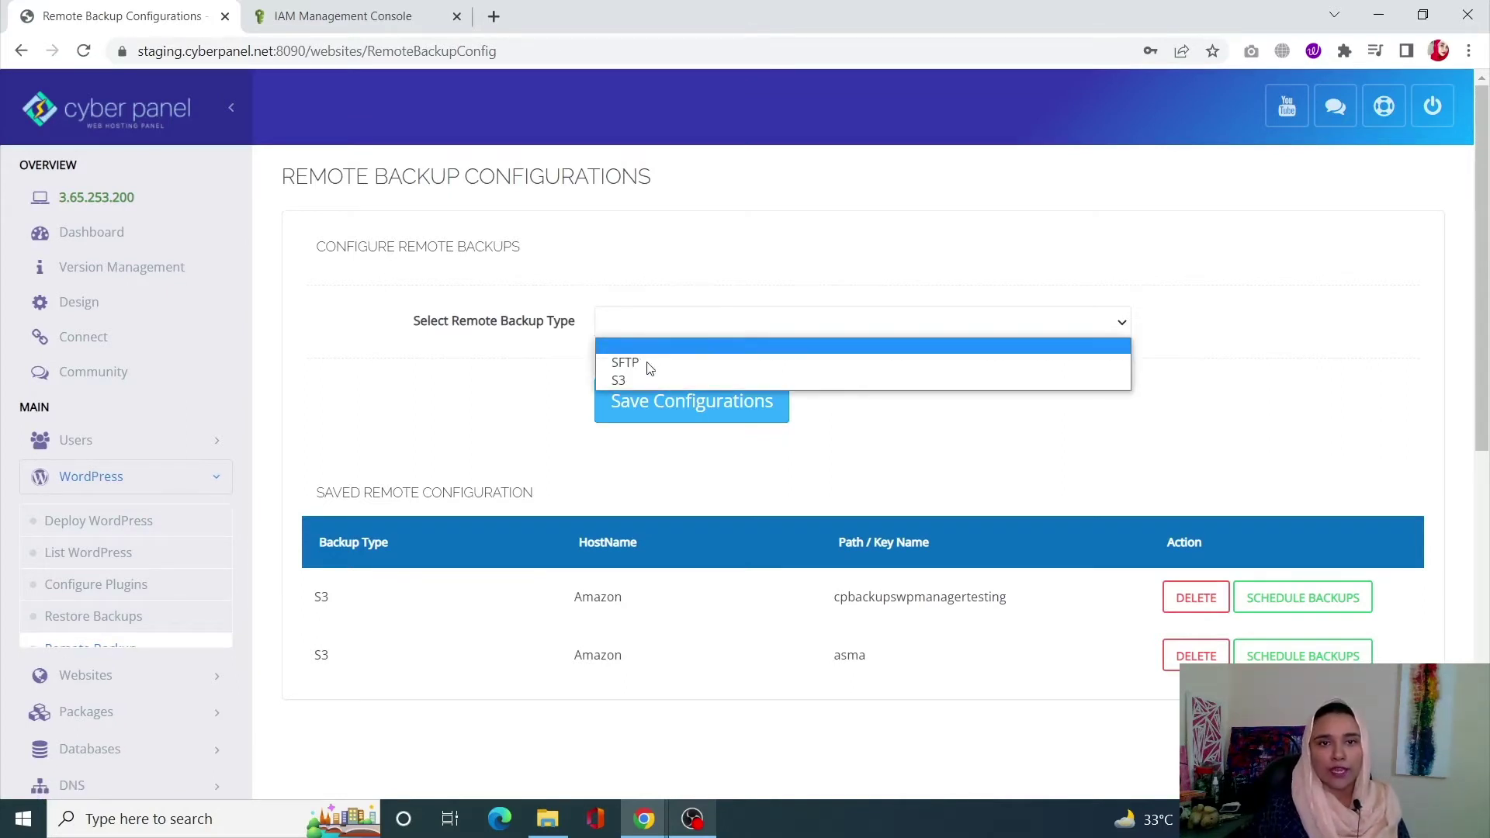
click(621, 382)
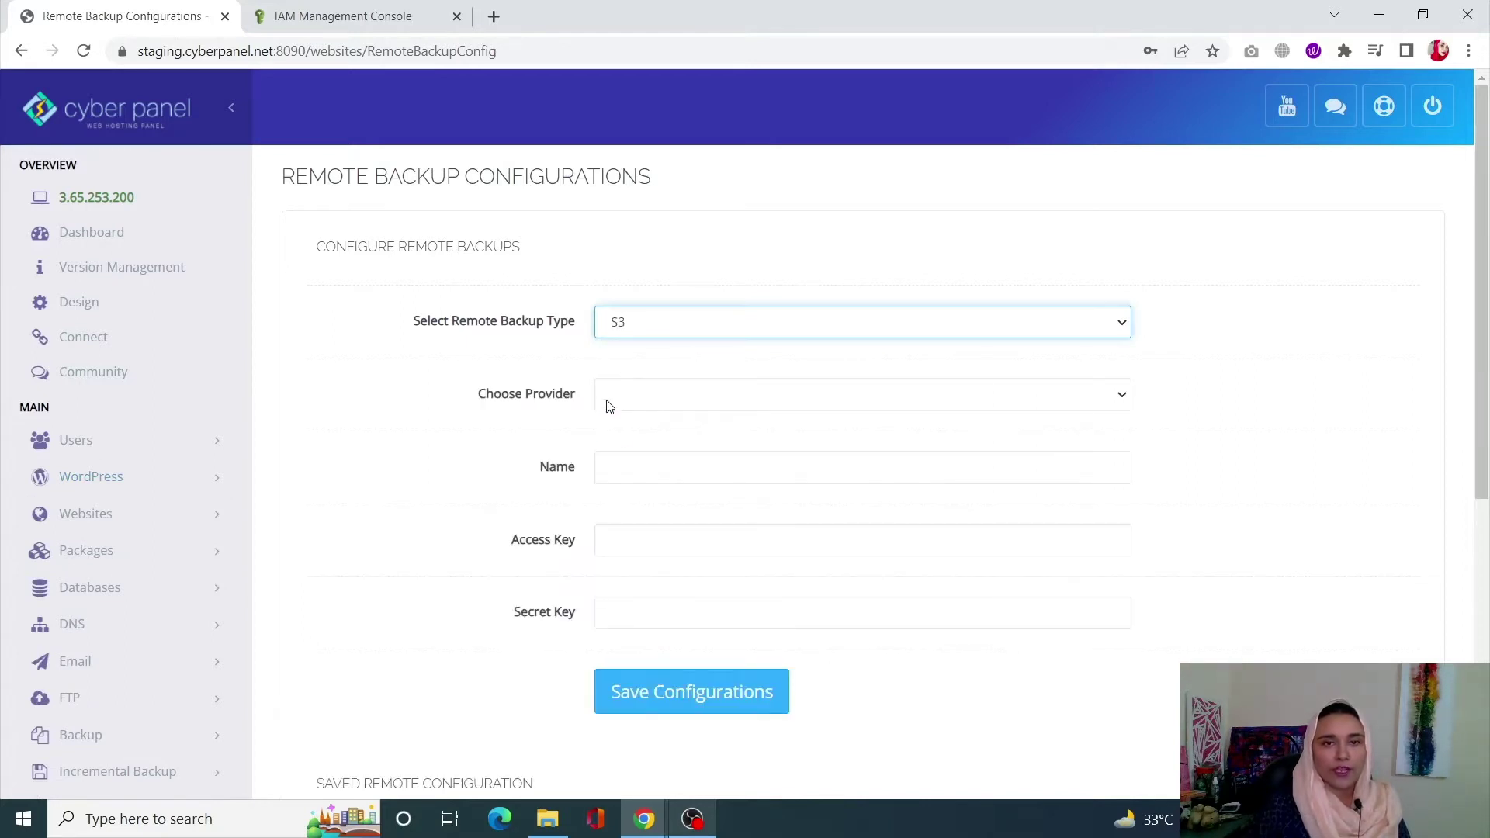
click(609, 400)
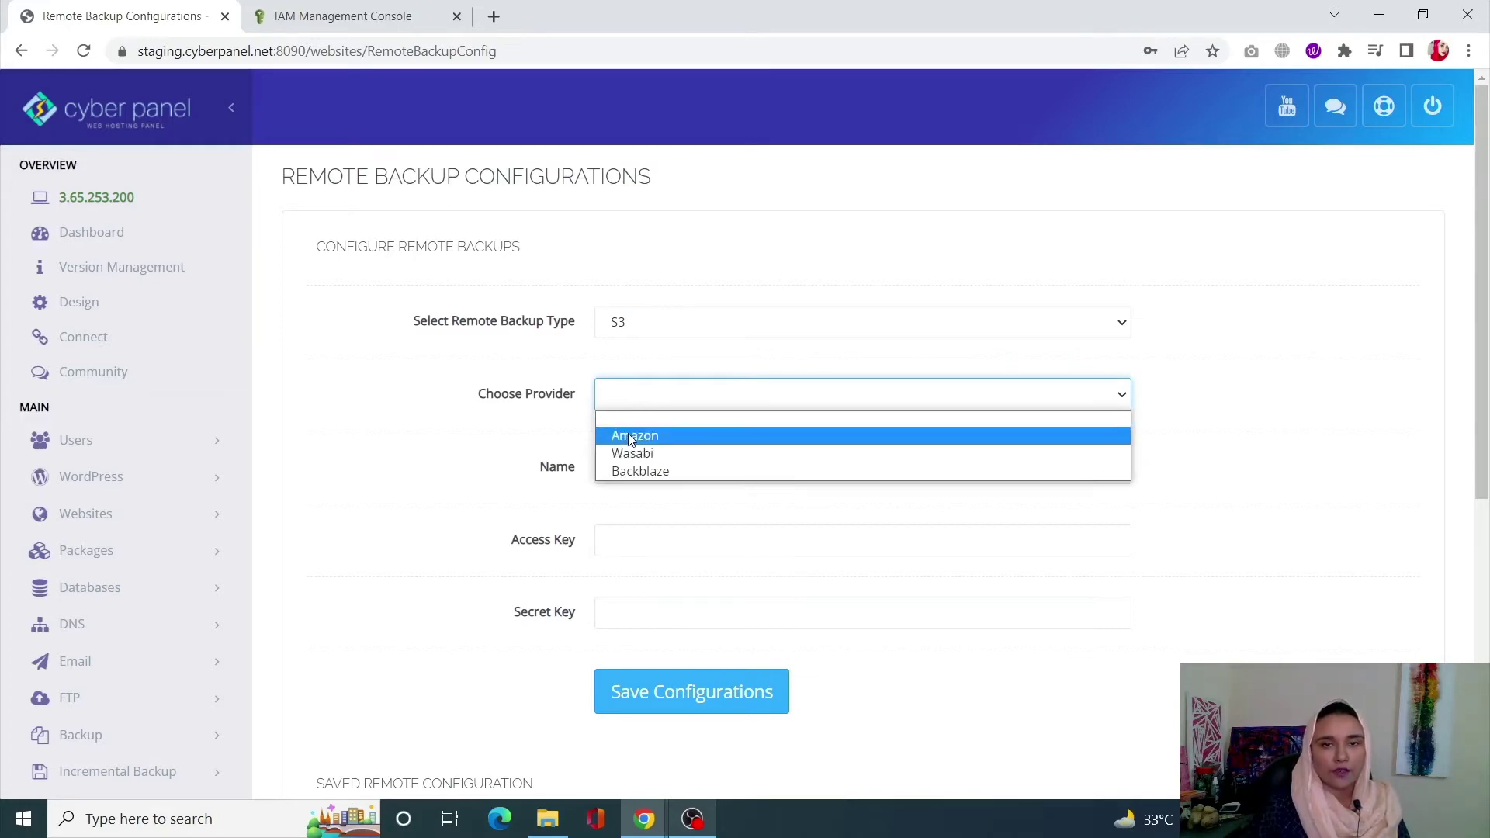
click(632, 438)
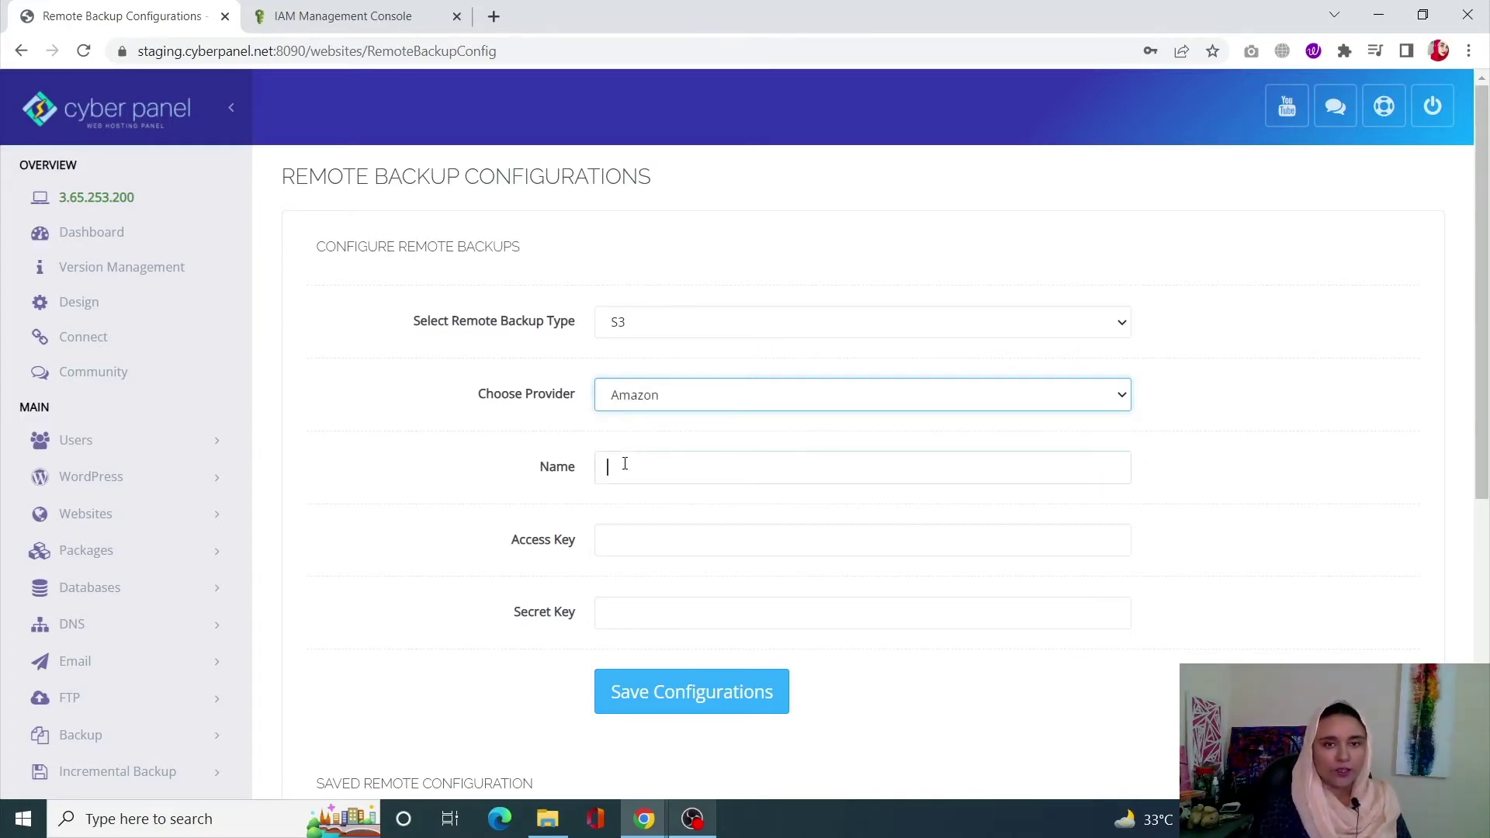
click(625, 463)
text(name)
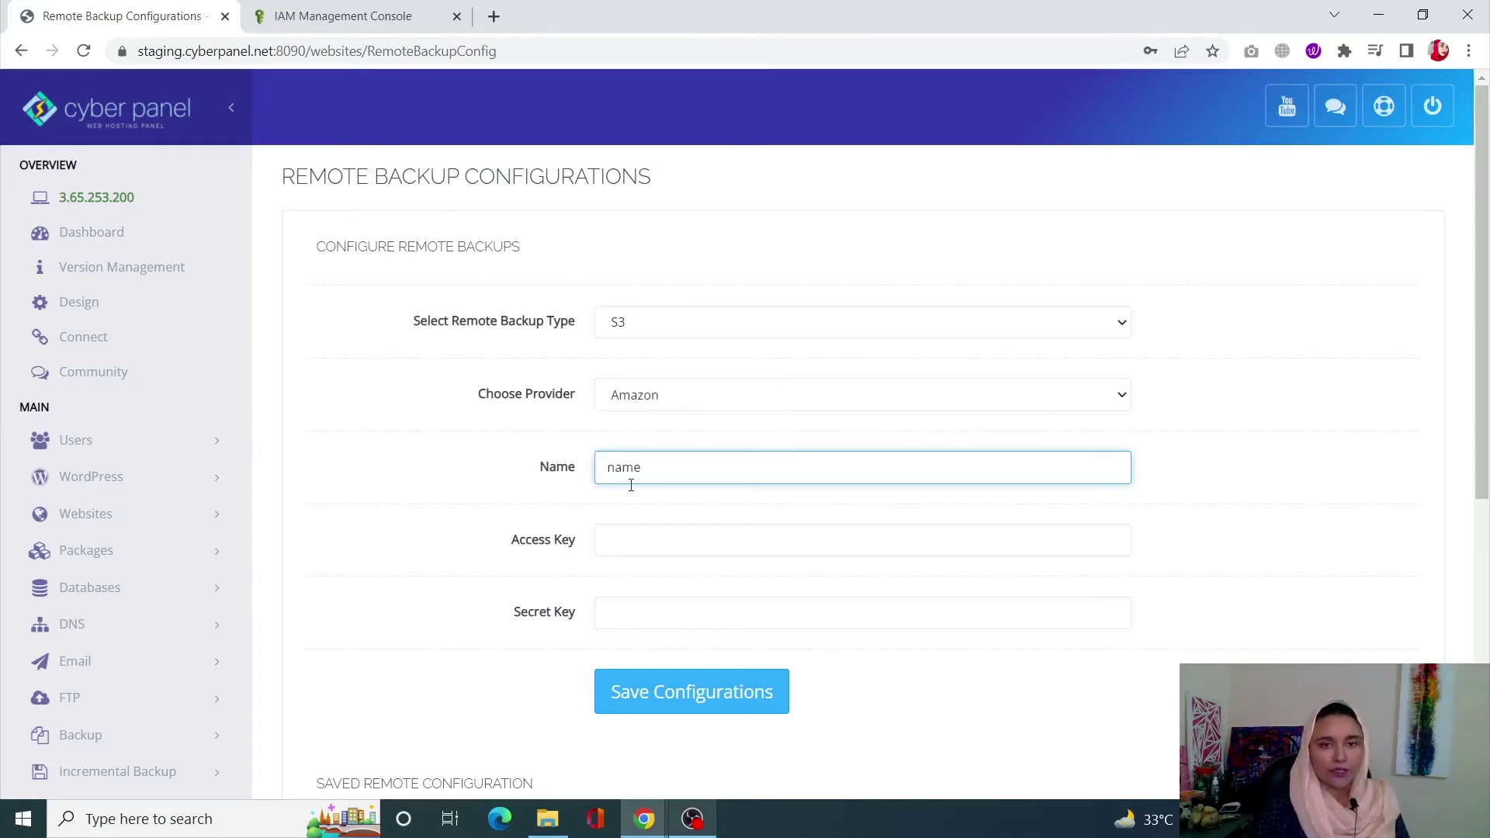
- Paste the new IAM user's access key and secret key, then save the configuration
click(273, 11)
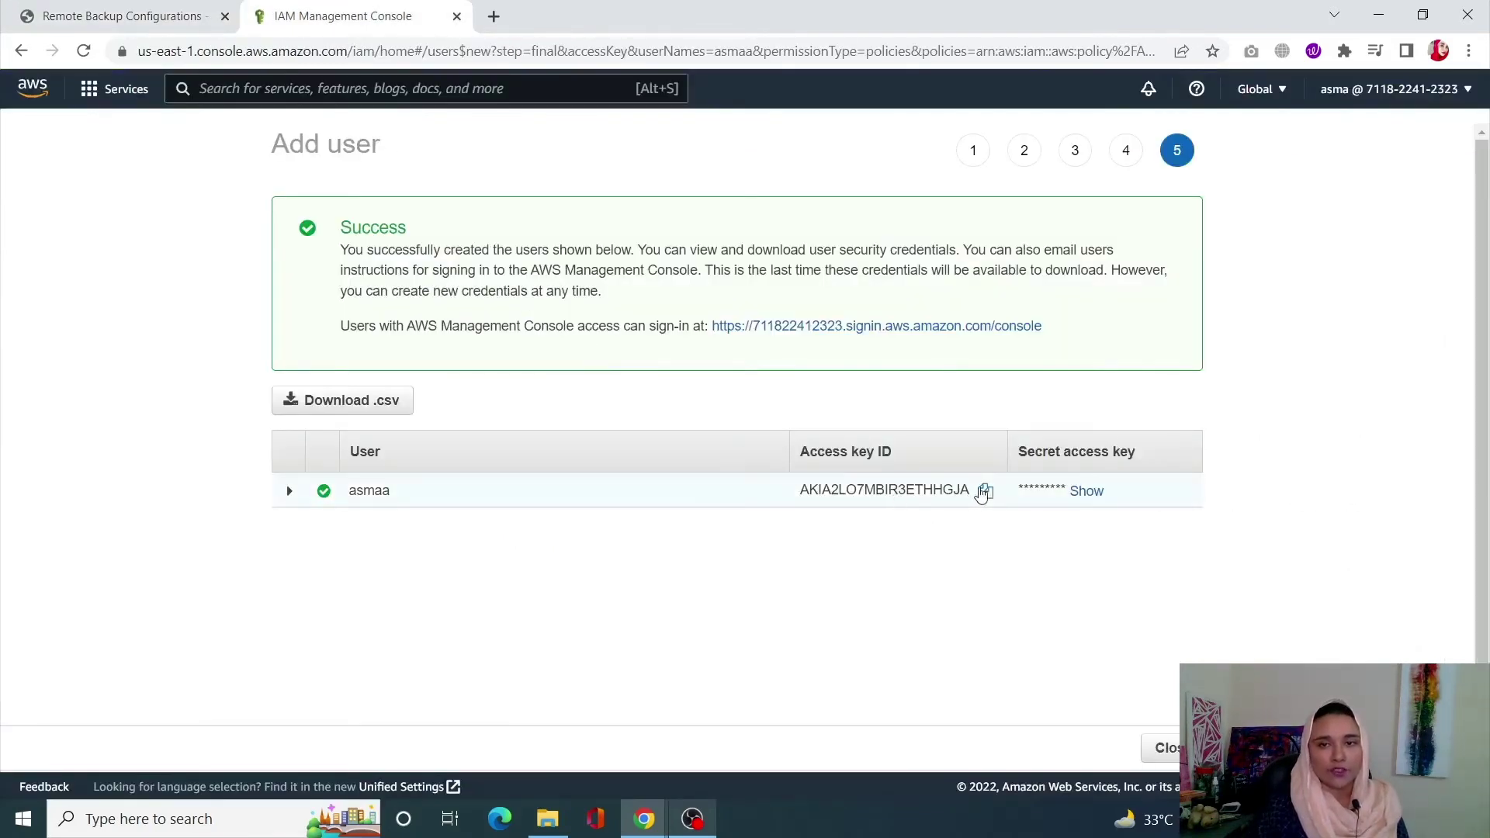
click(985, 490)
click(122, 16)
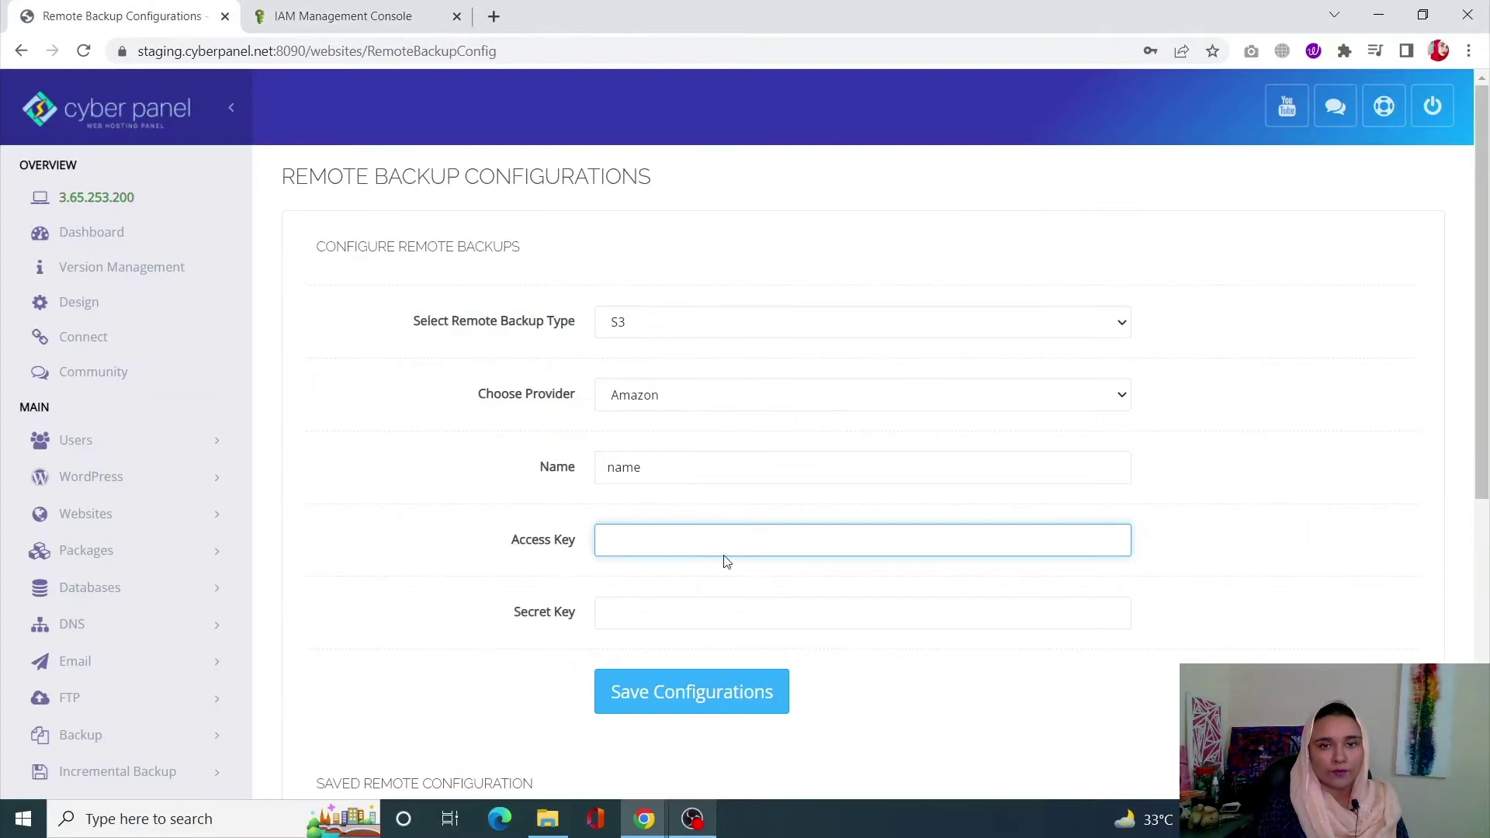
key(ctrl+v)
click(736, 620)
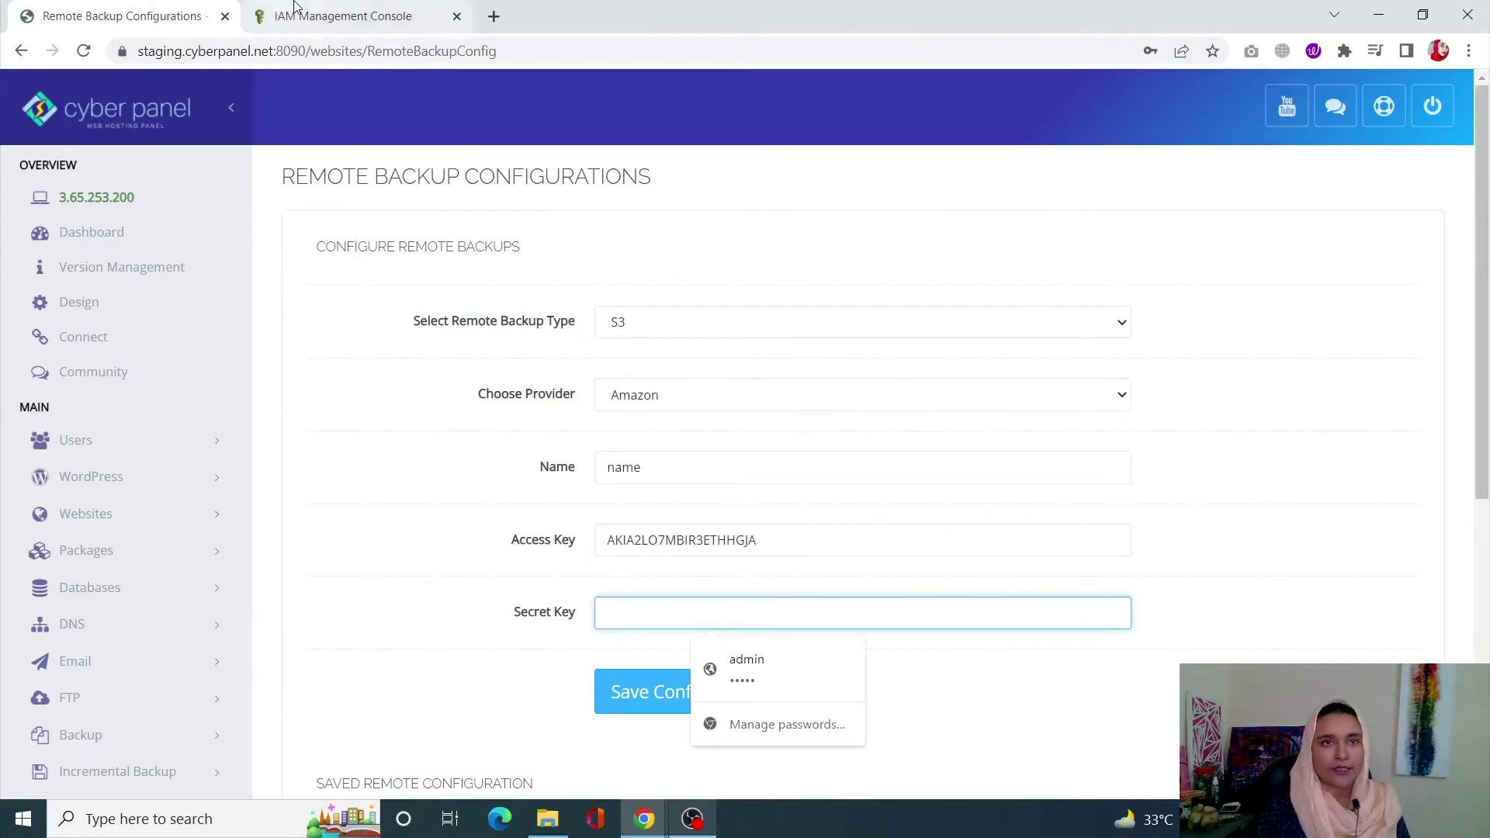
click(341, 15)
click(1087, 491)
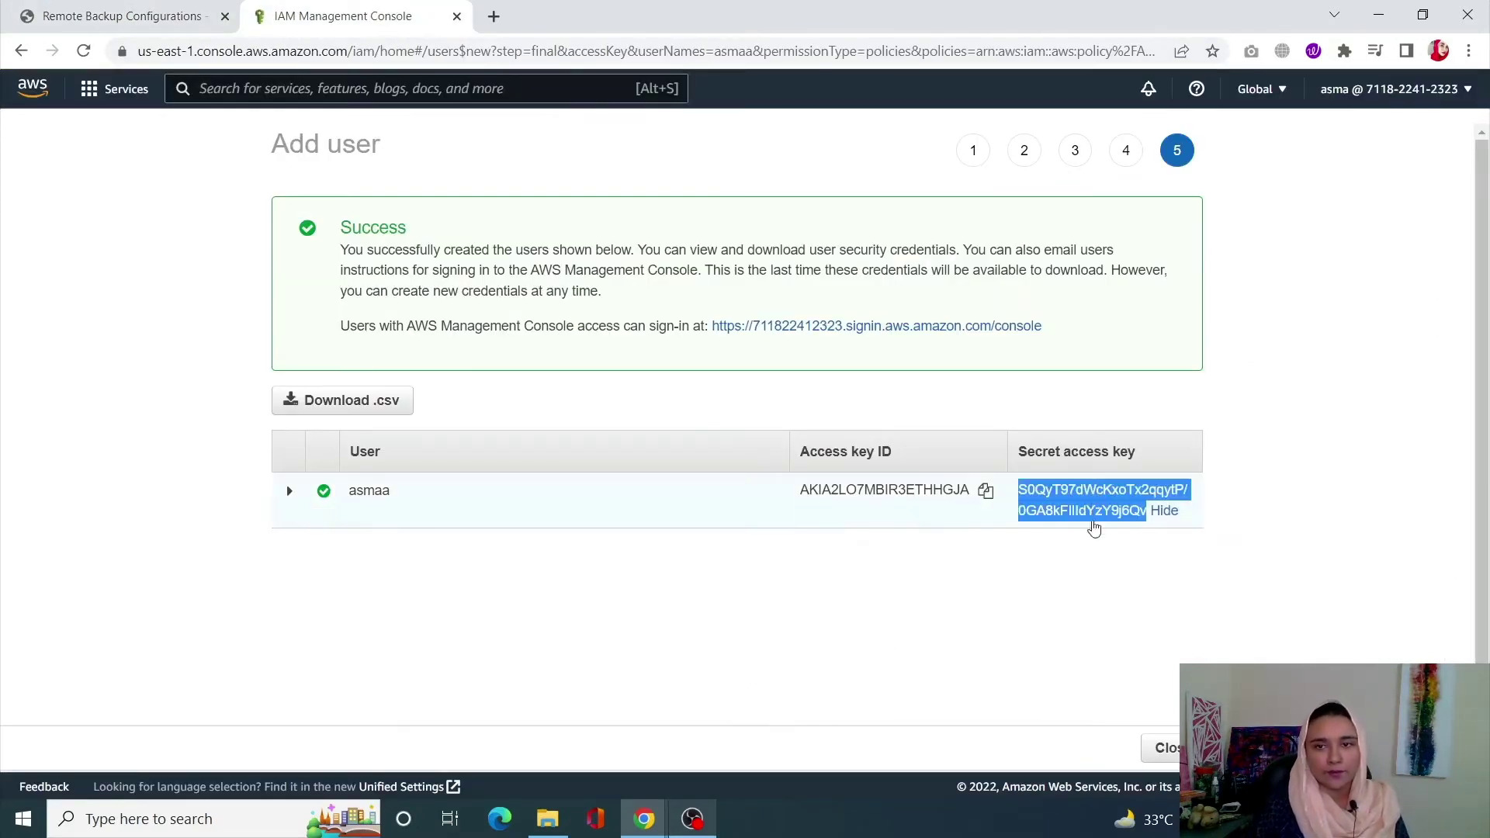
click(111, 7)
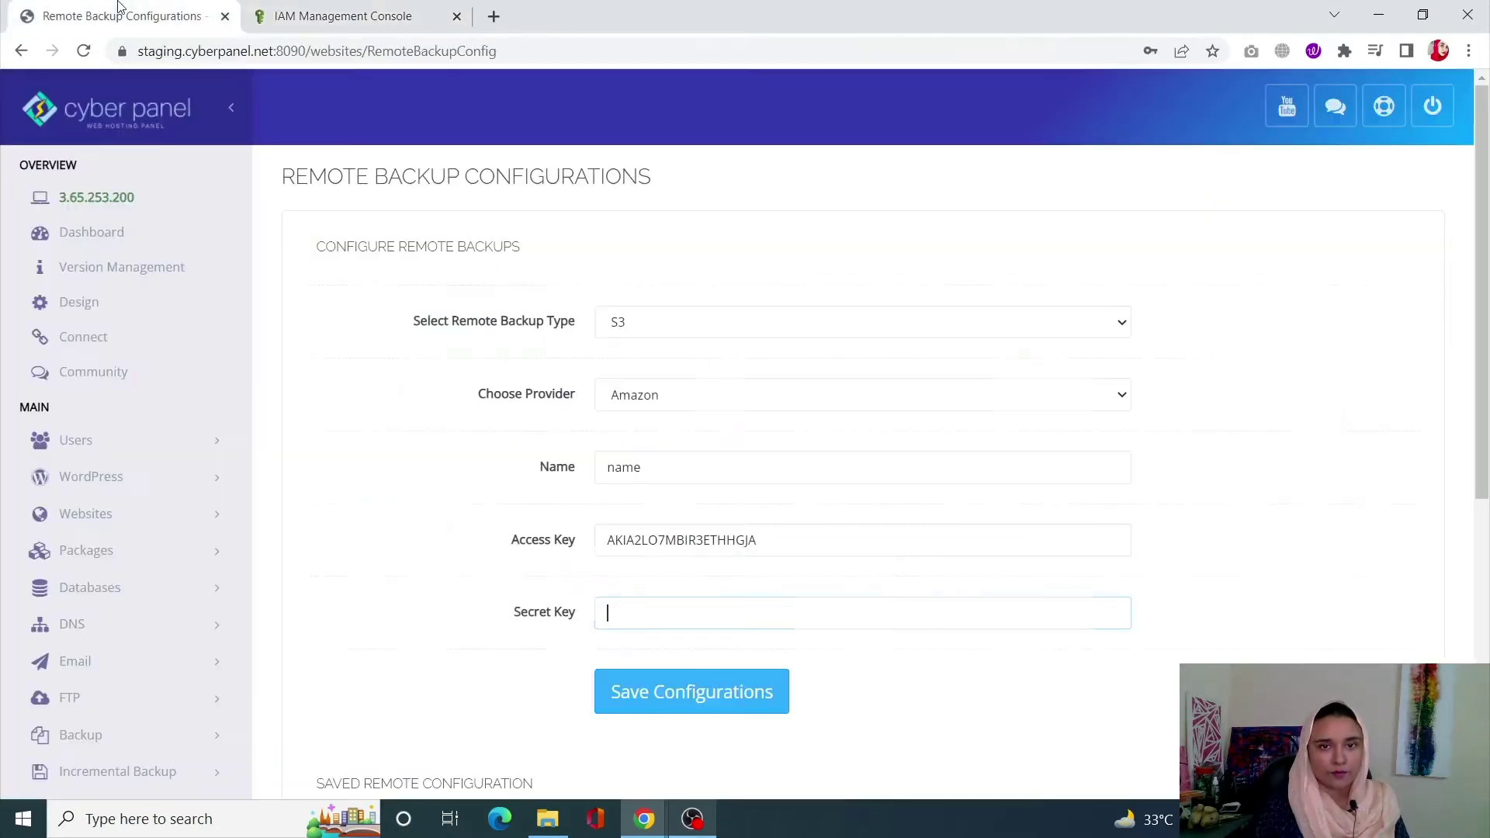
key(ctrl+v)
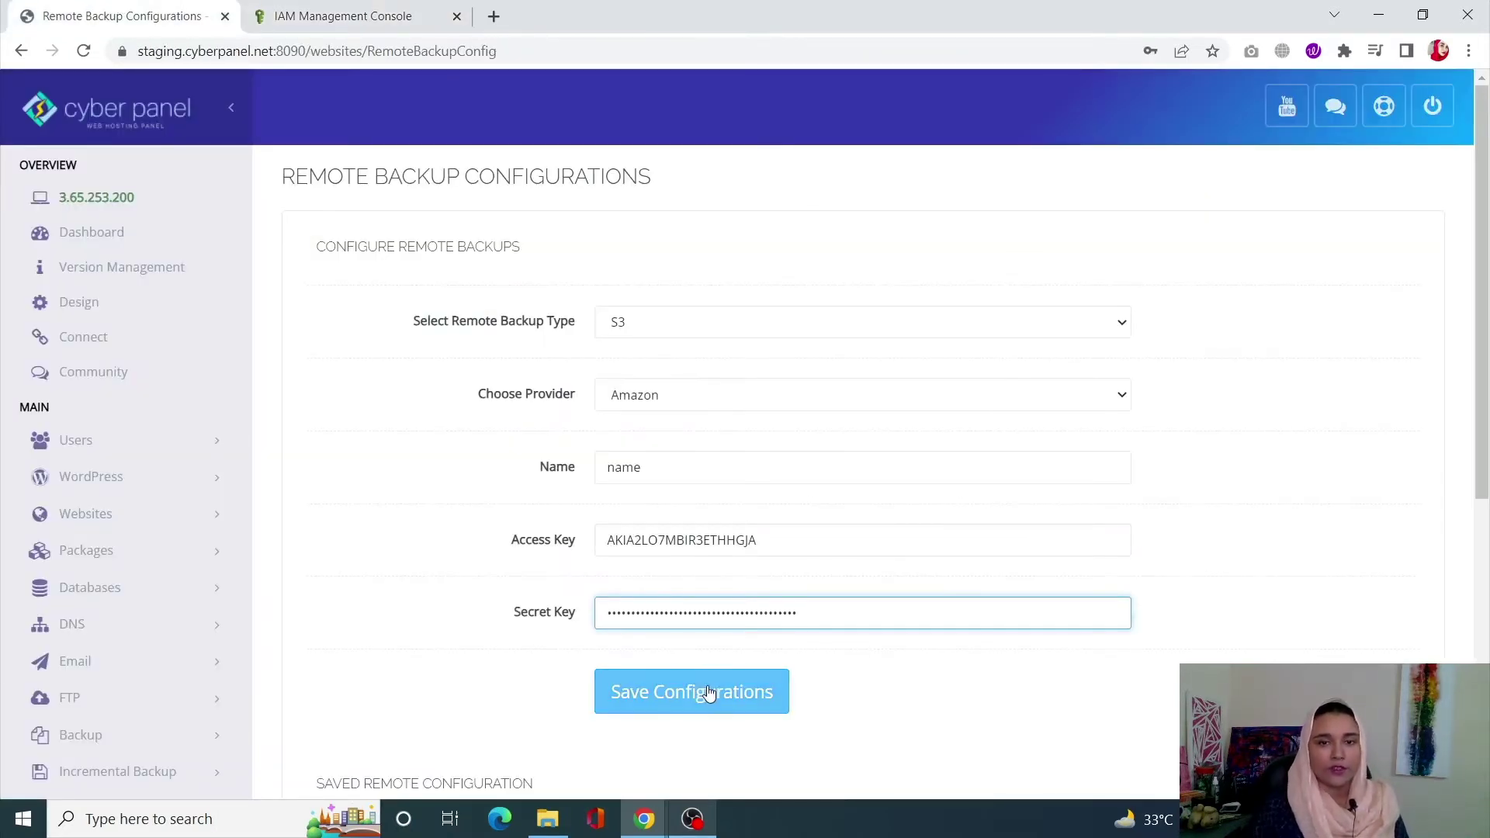
click(738, 691)
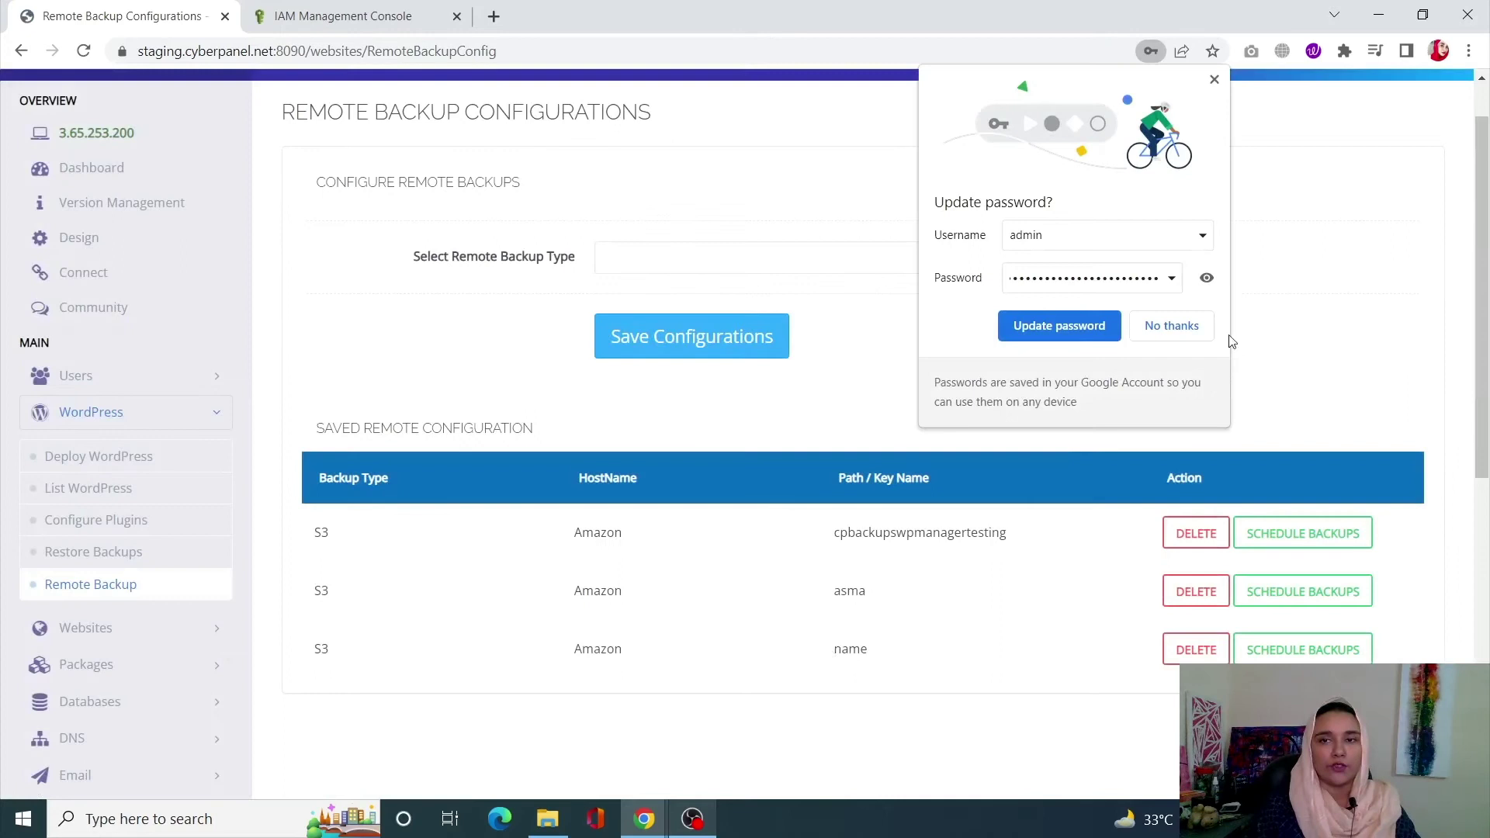
- Dismiss the password prompt, name the schedule 'name1' and set frequency to 30 Minutes
click(1171, 326)
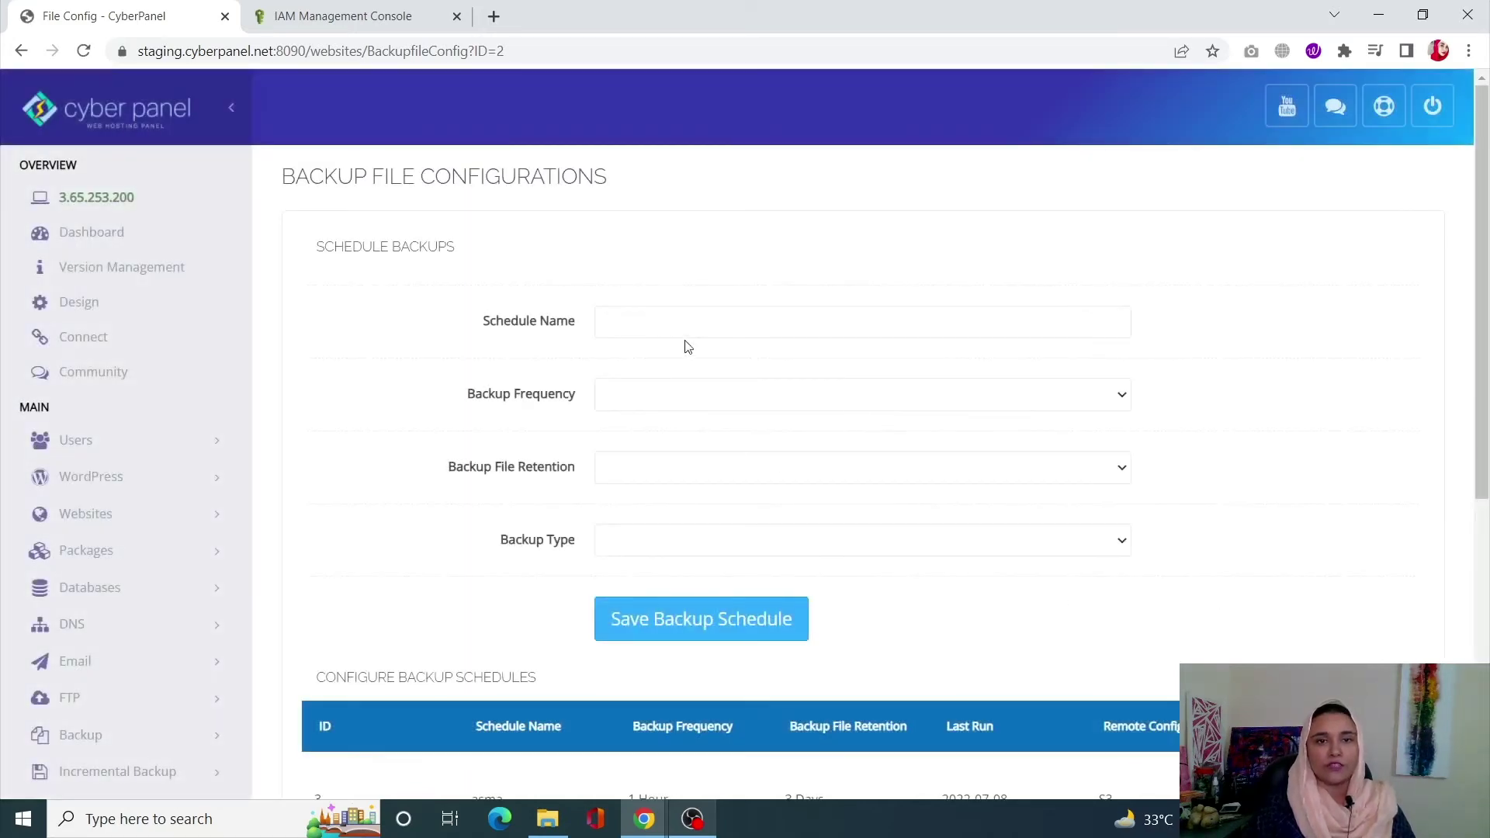
click(673, 330)
text(name1)
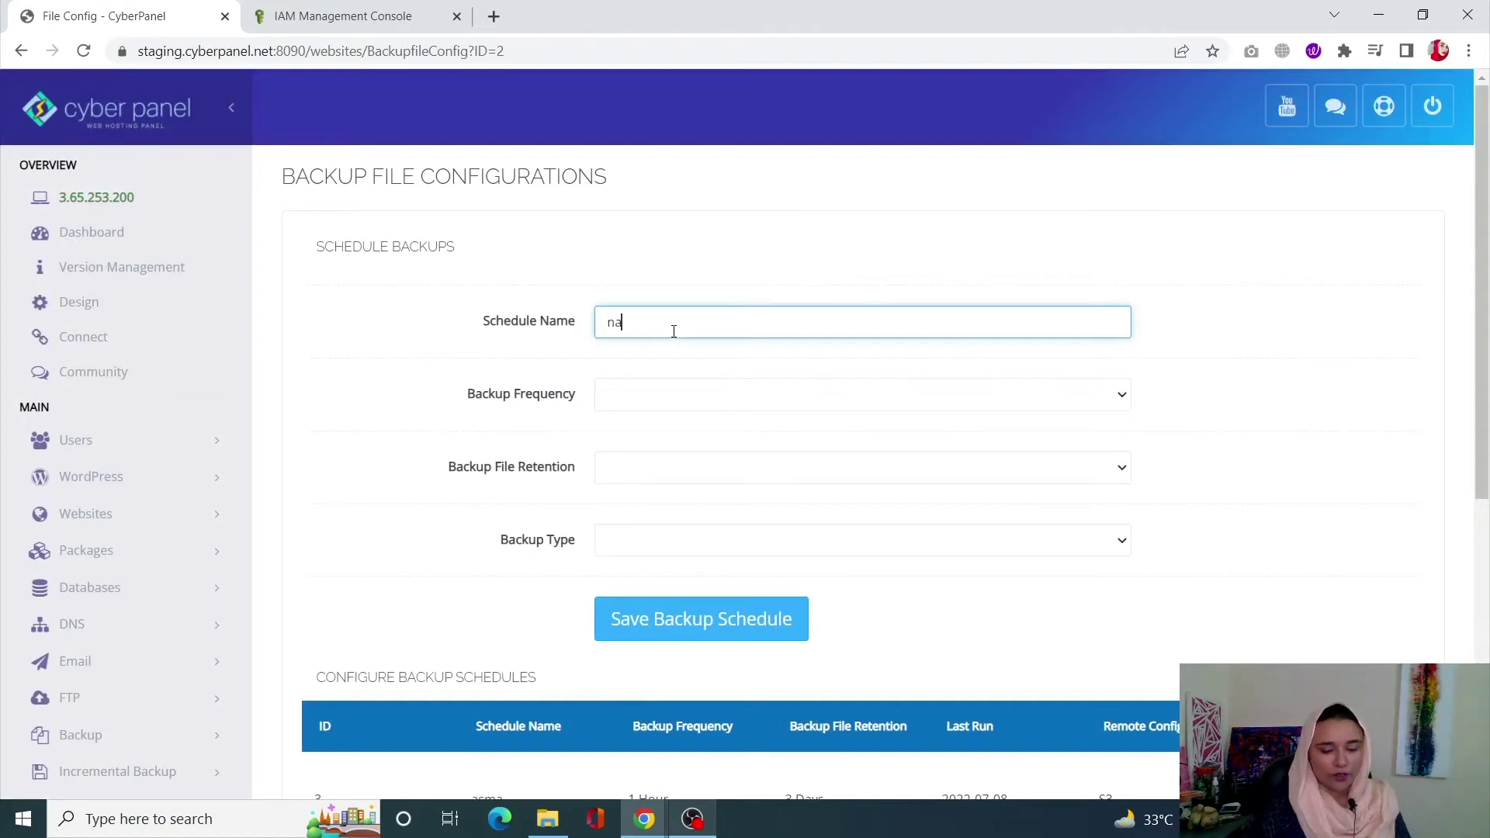
click(650, 397)
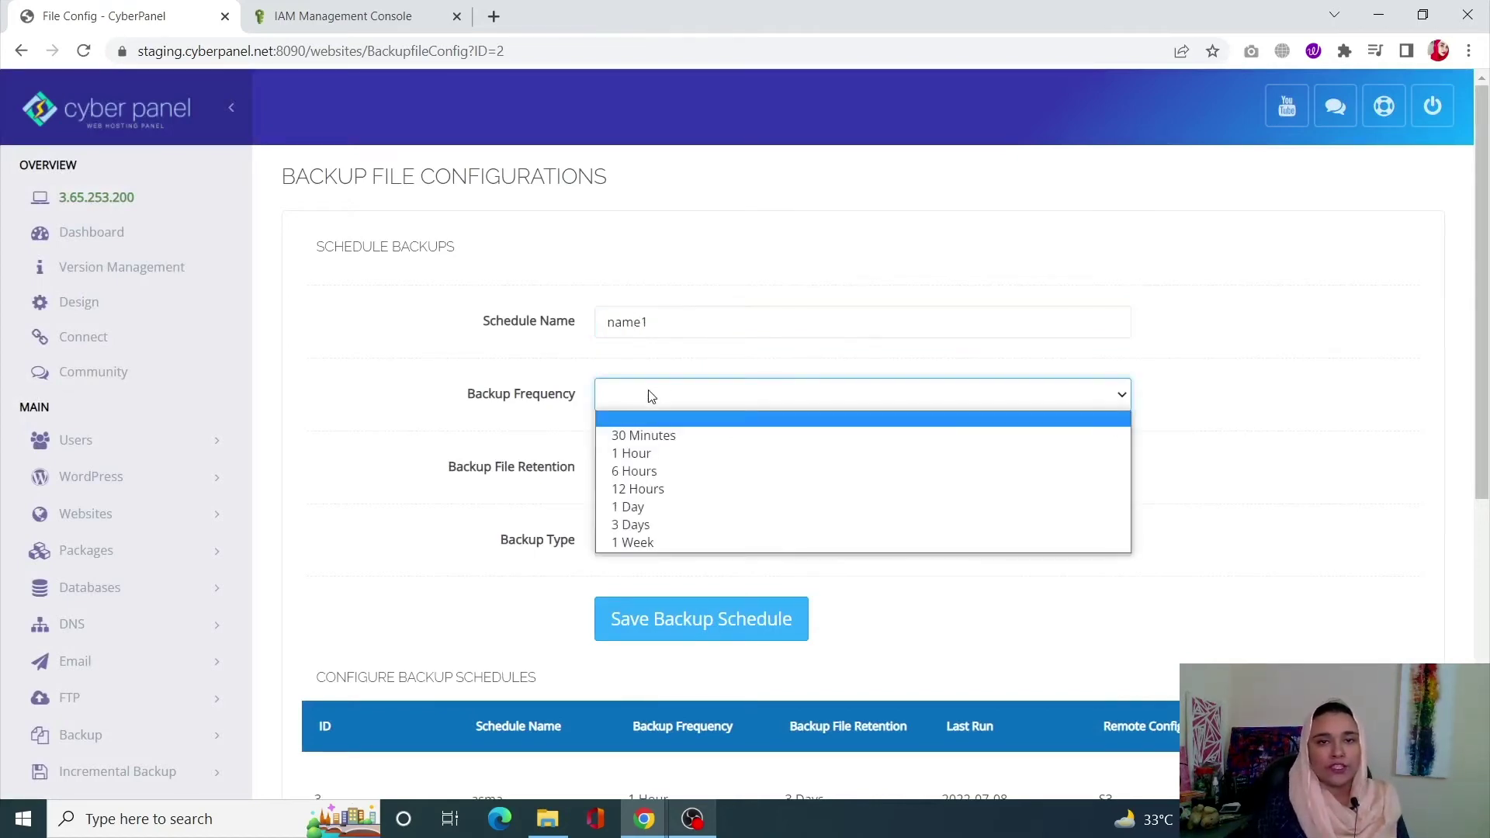
click(702, 437)
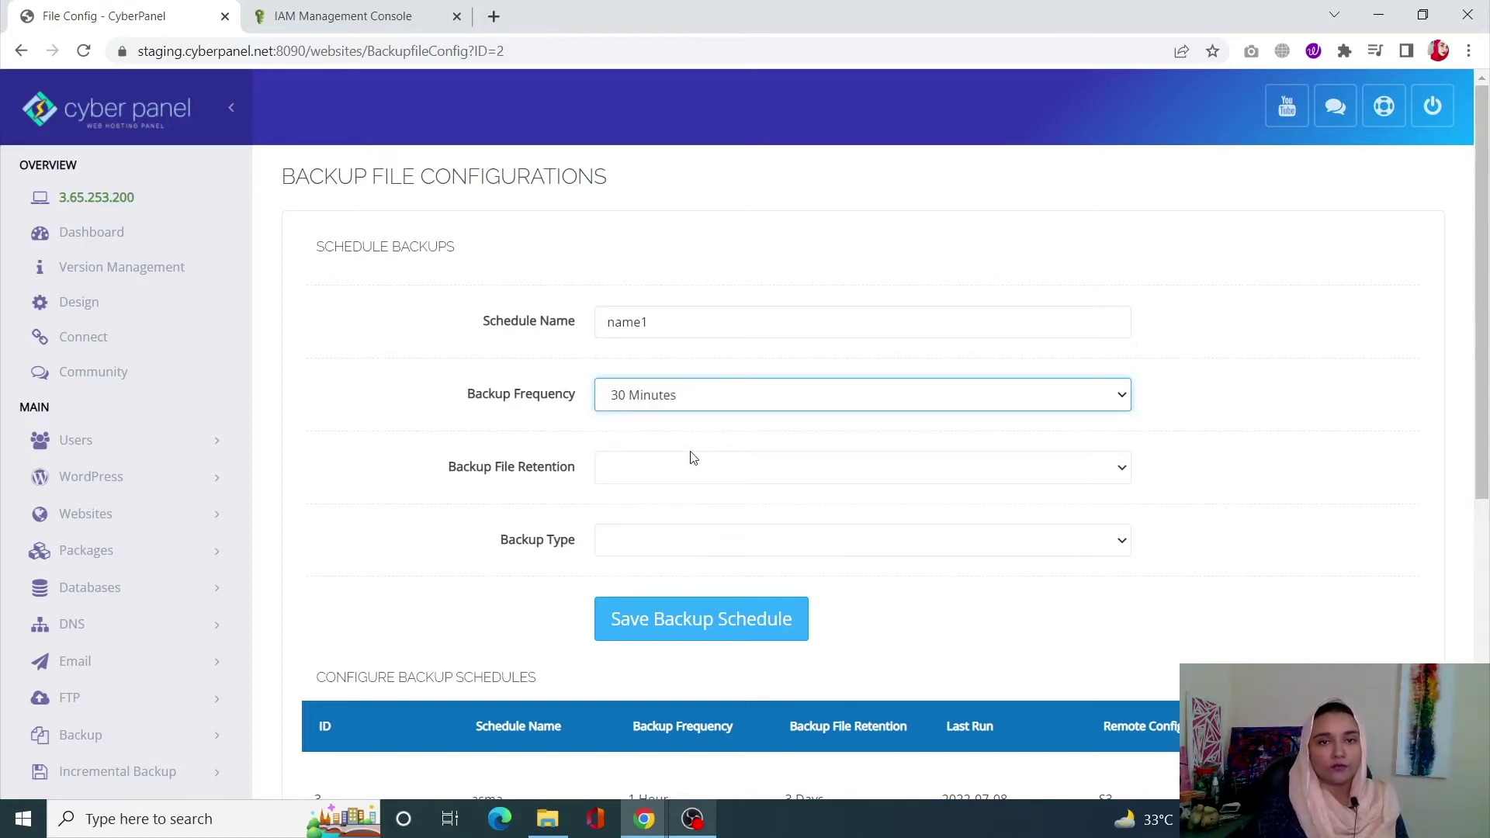
- Set retention to 3 Days and backup type to 'Website and Database Both'
click(649, 468)
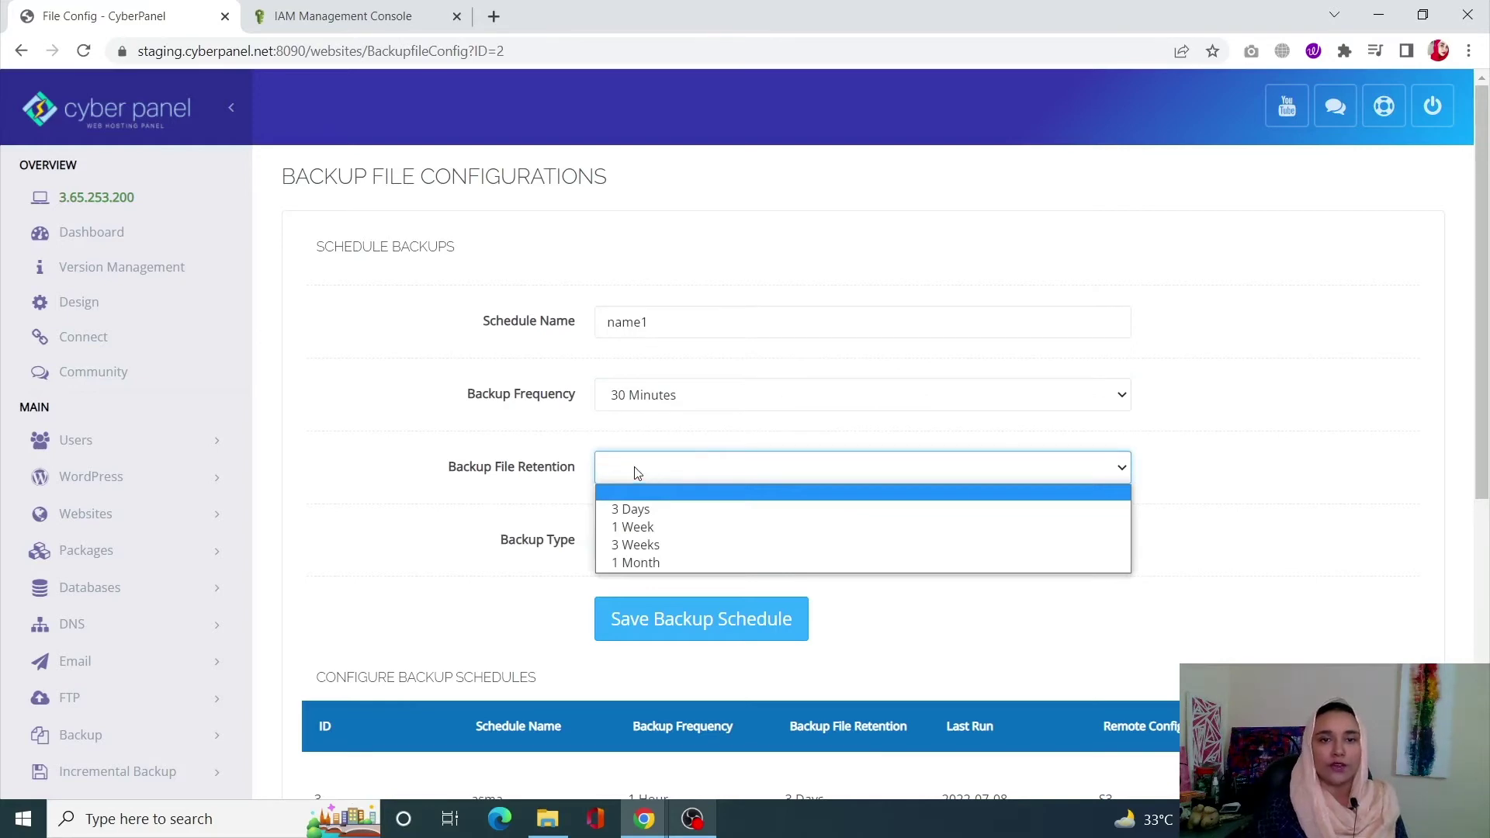
click(643, 511)
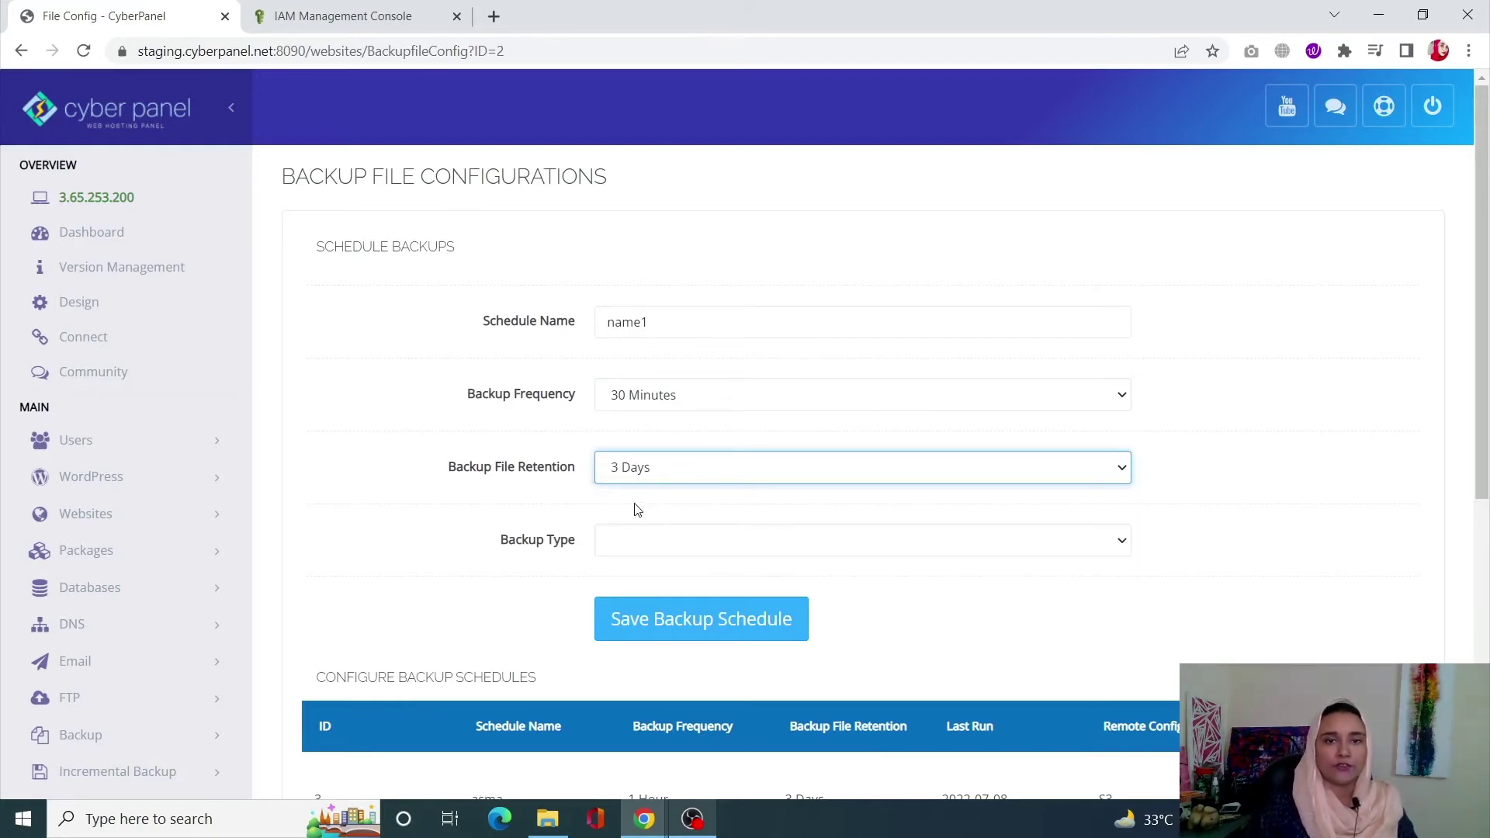
click(649, 548)
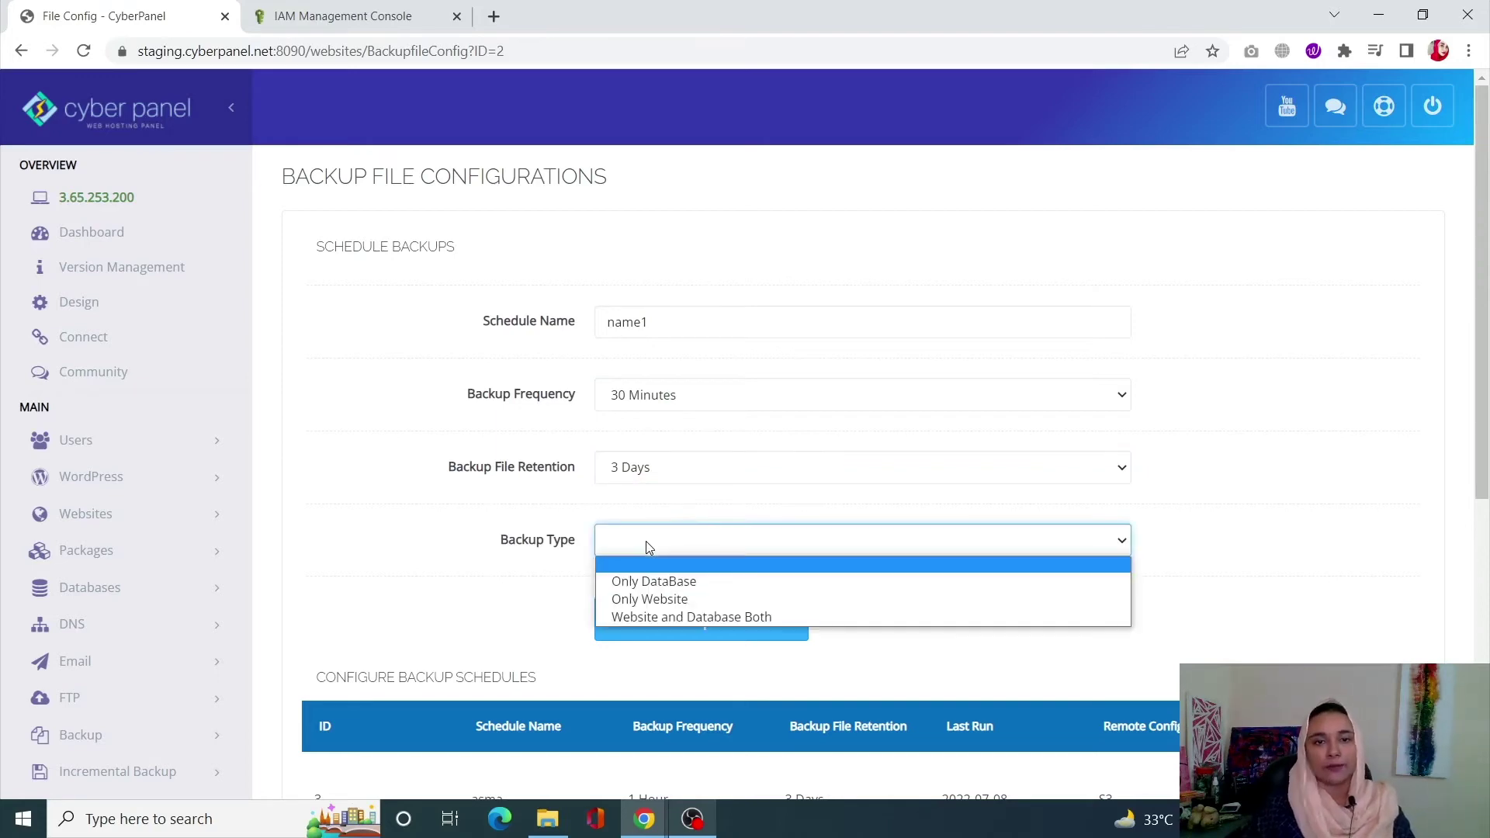
click(697, 587)
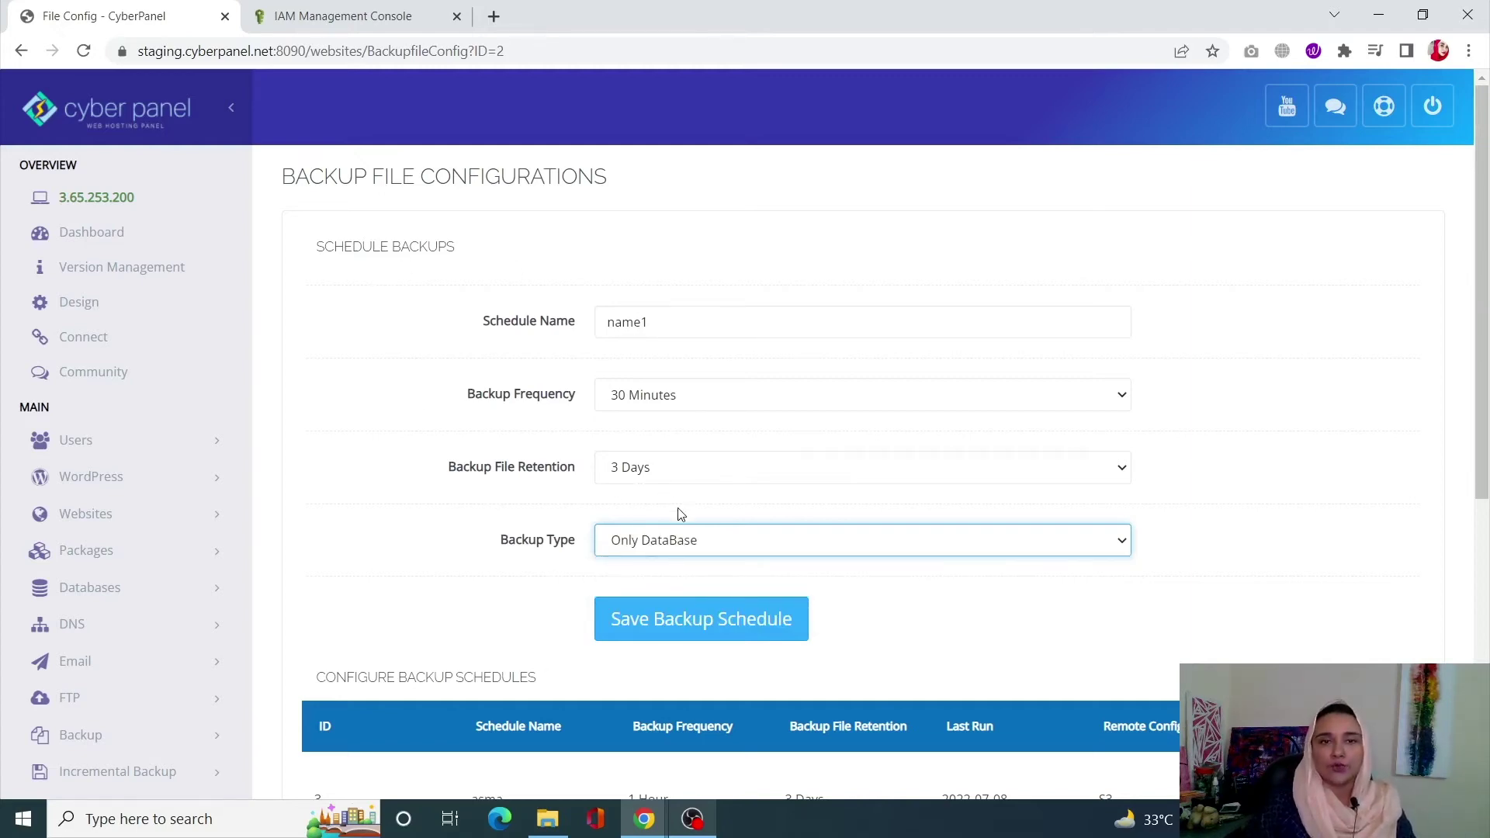
click(703, 551)
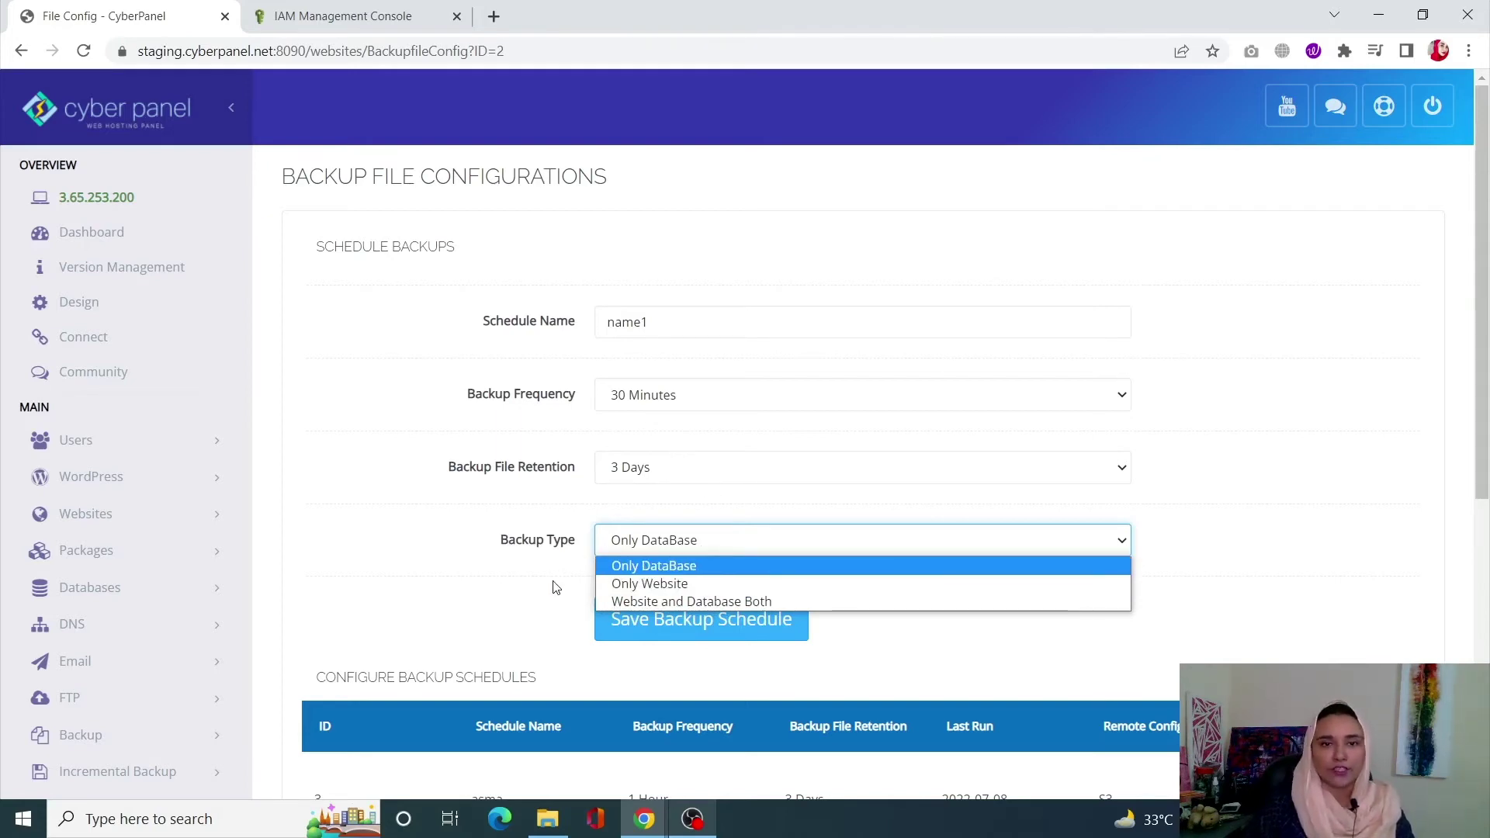
click(623, 602)
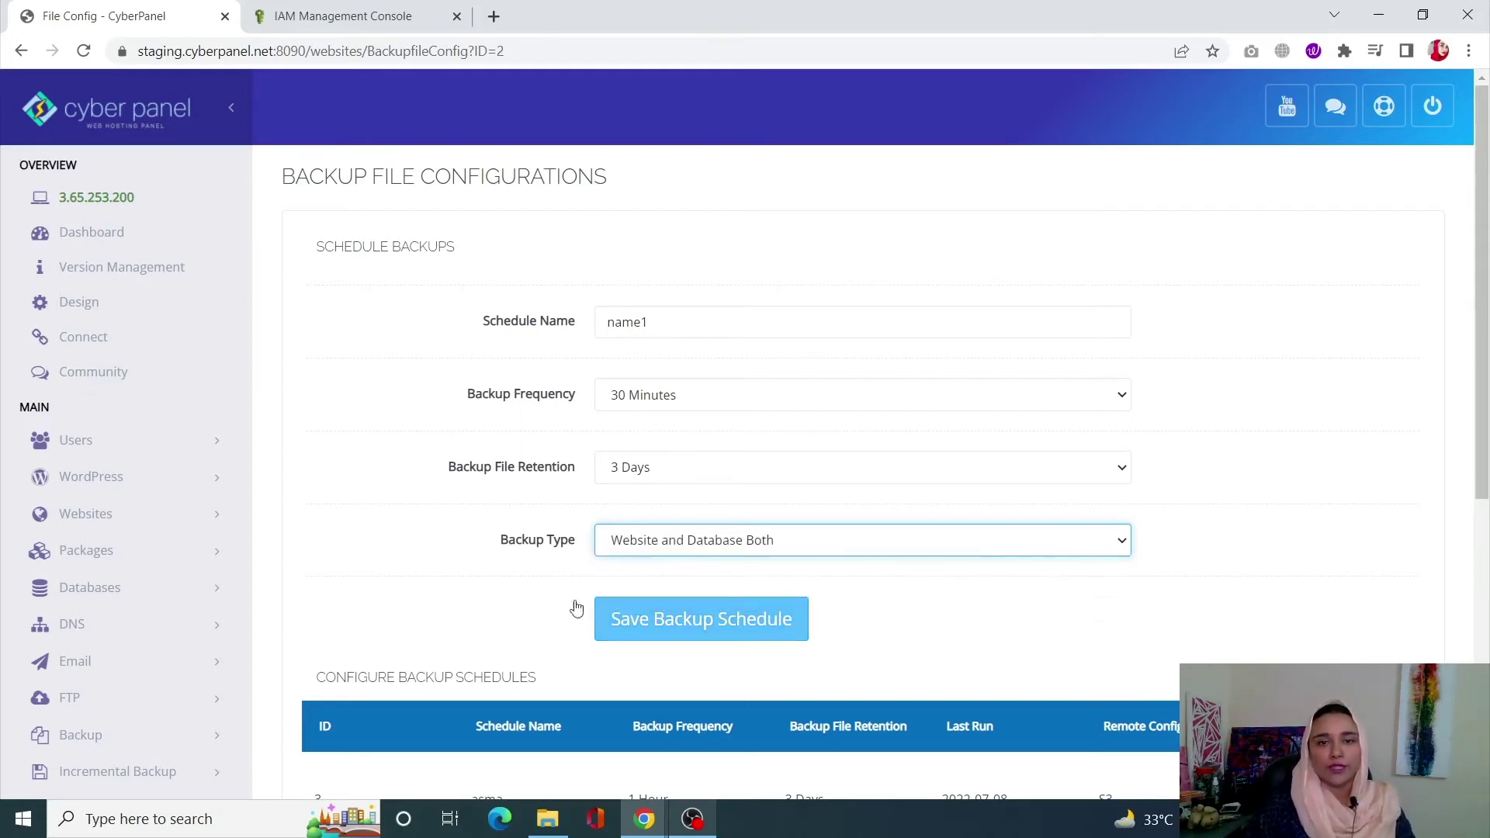
scroll(867, 559, down, 2)
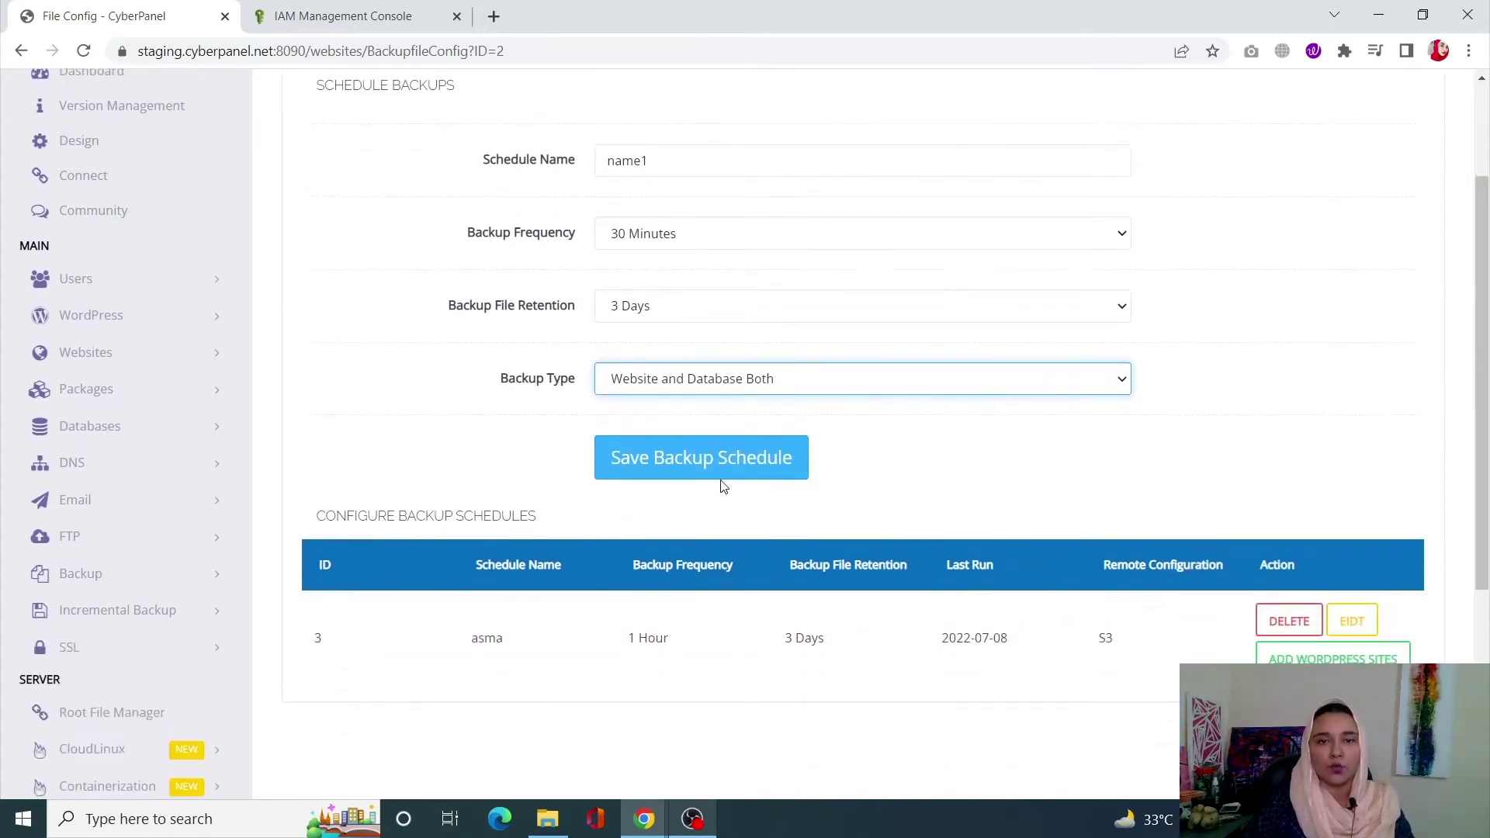
- Save the name1 backup schedule so it appears in the schedule list
click(666, 463)
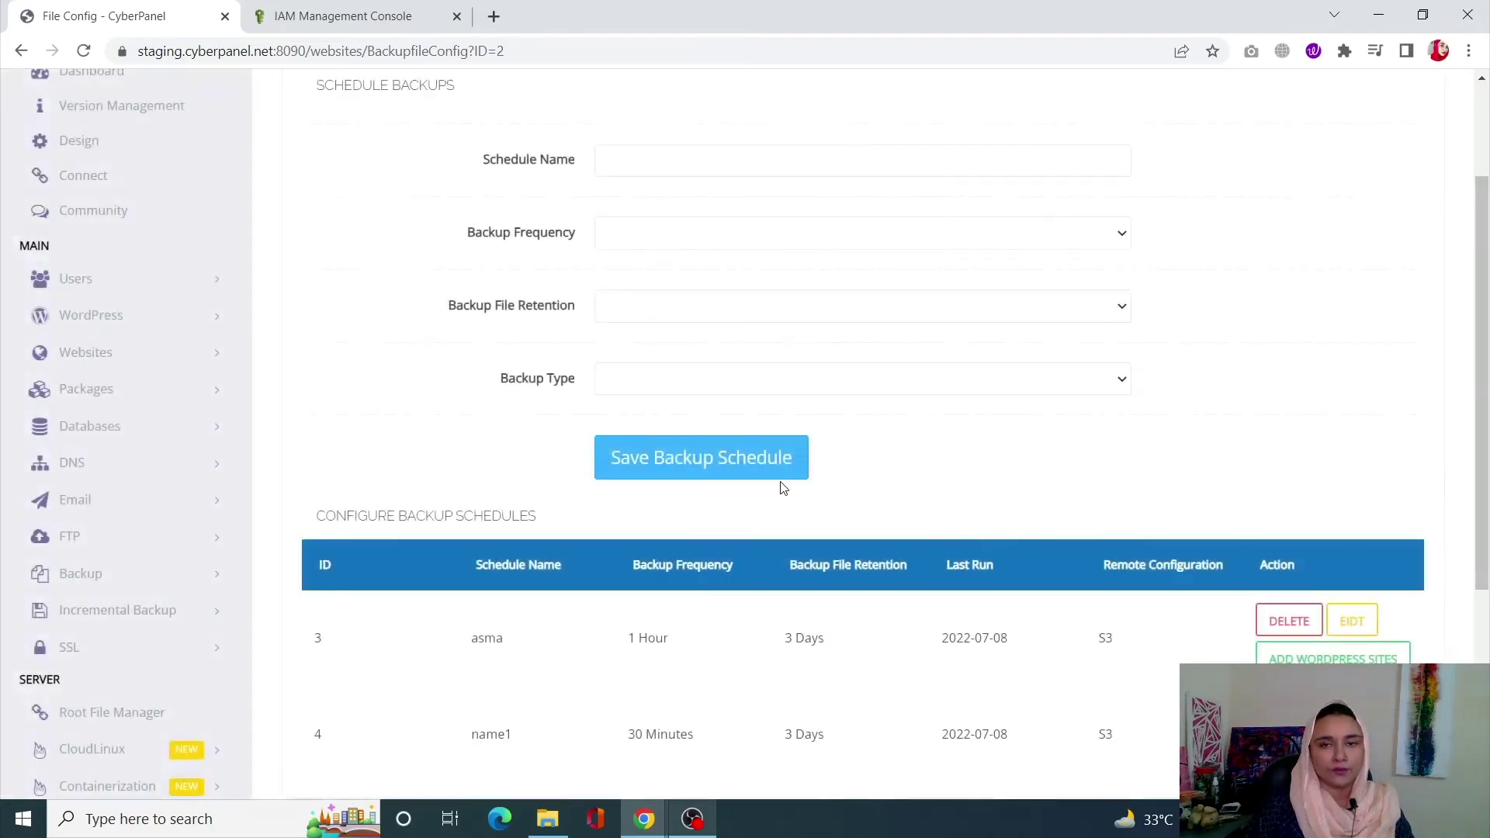
scroll(571, 562, down, 2)
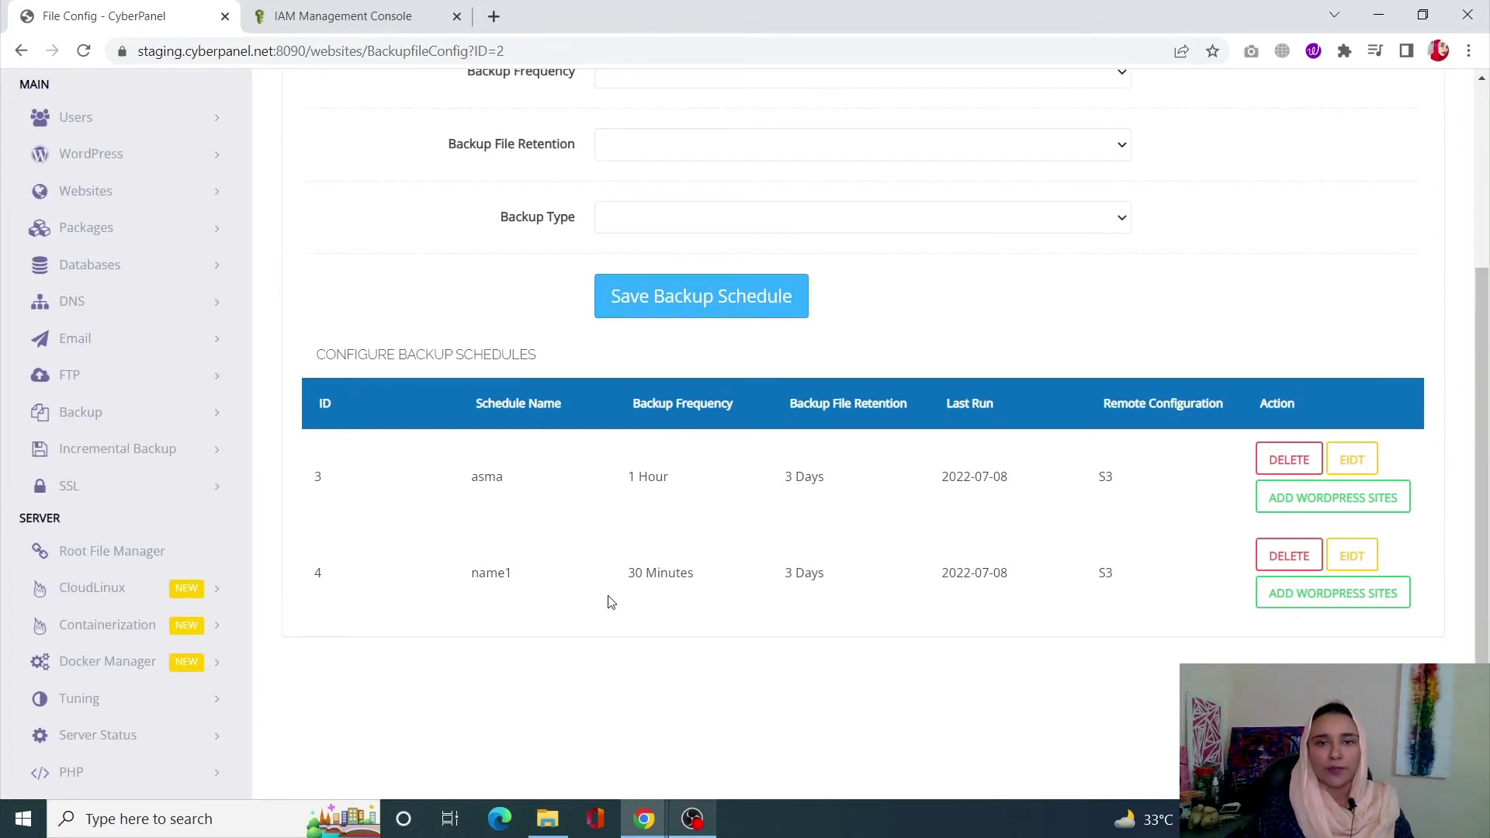
scroll(1143, 627, down, 1)
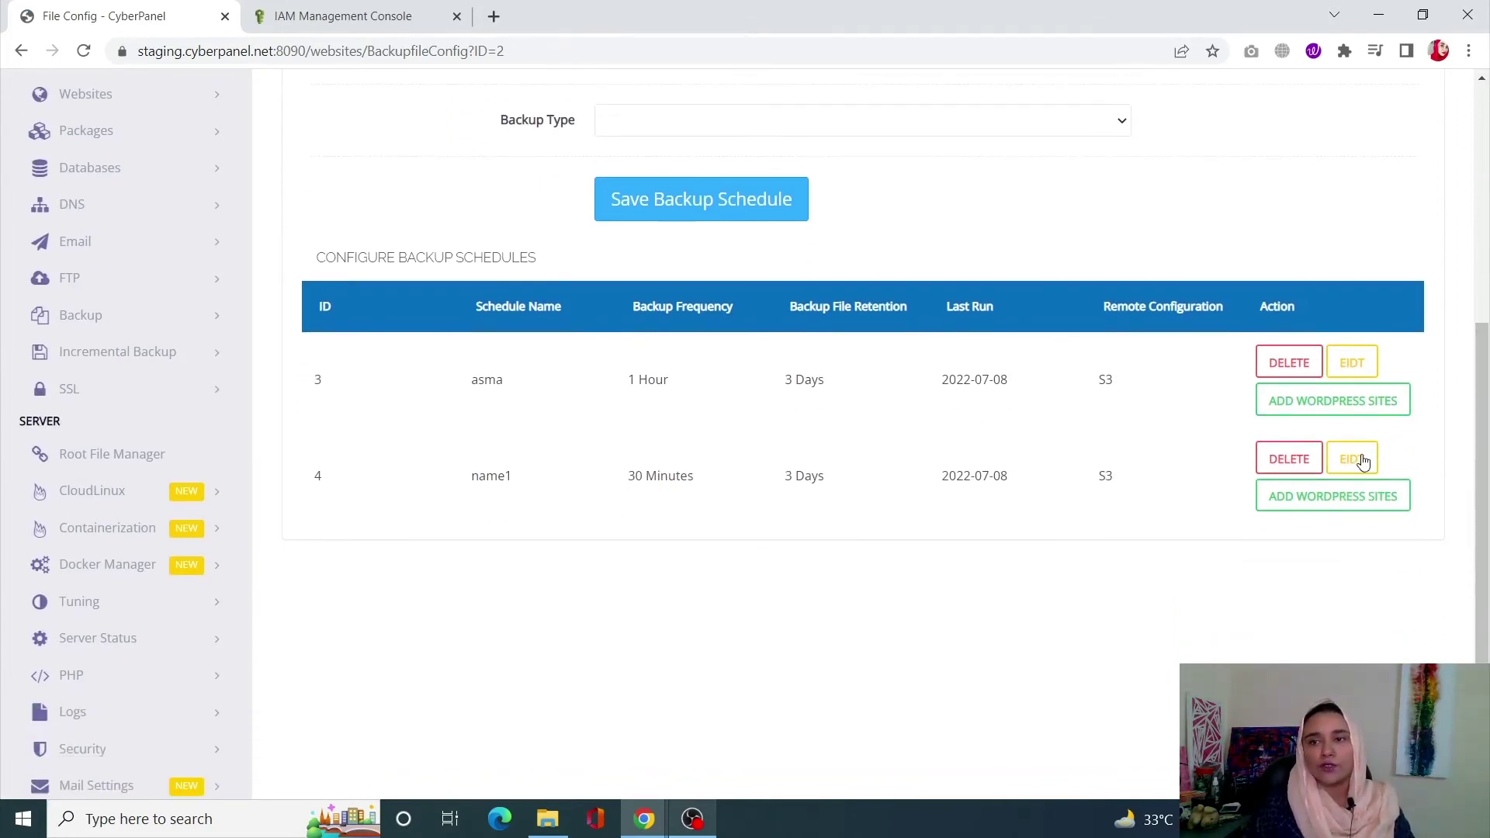
- Open name1's update window, check its frequency and retention, and close it unchanged
click(1362, 461)
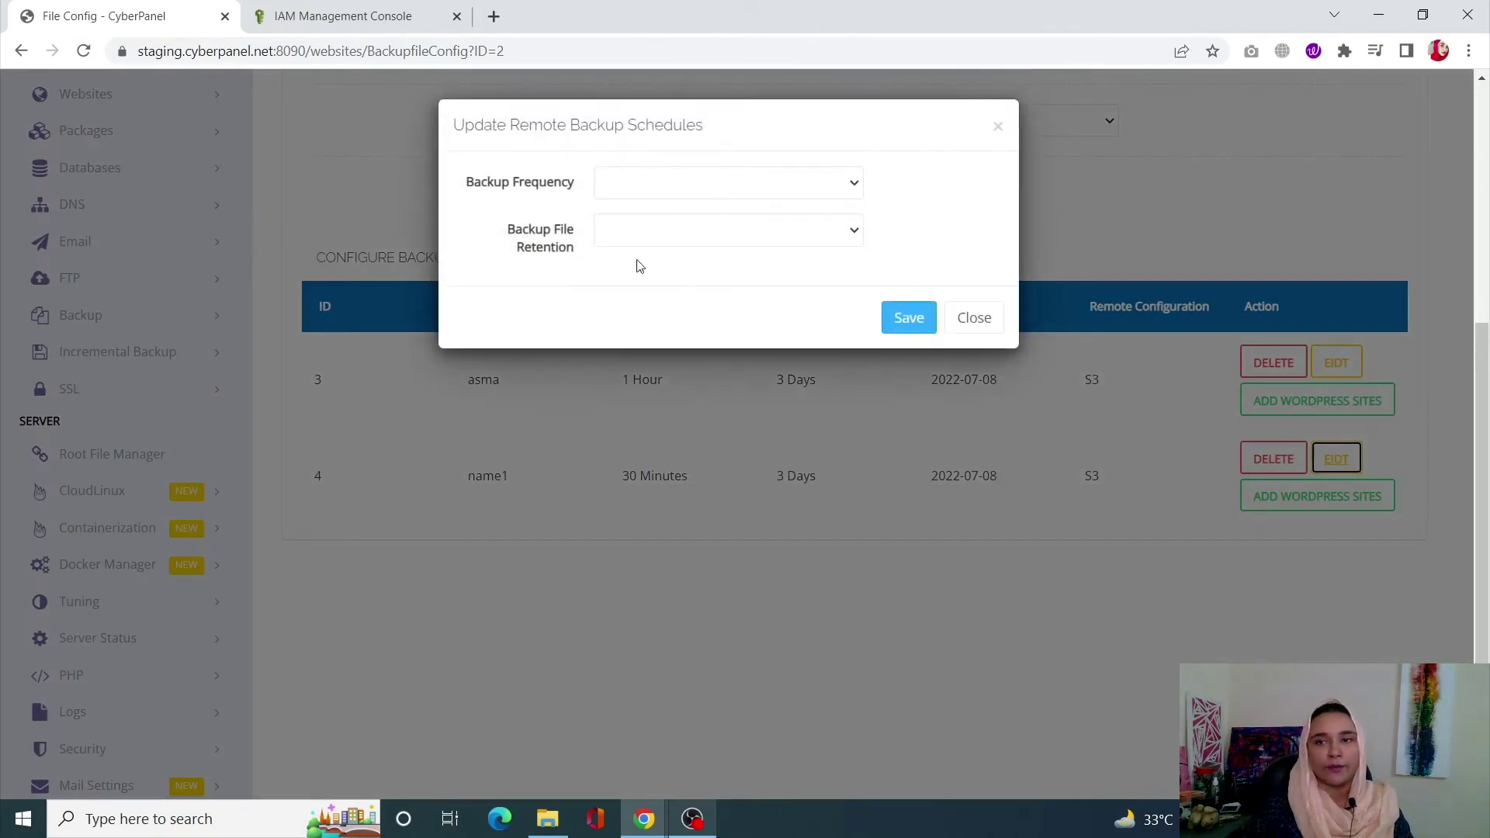
click(619, 184)
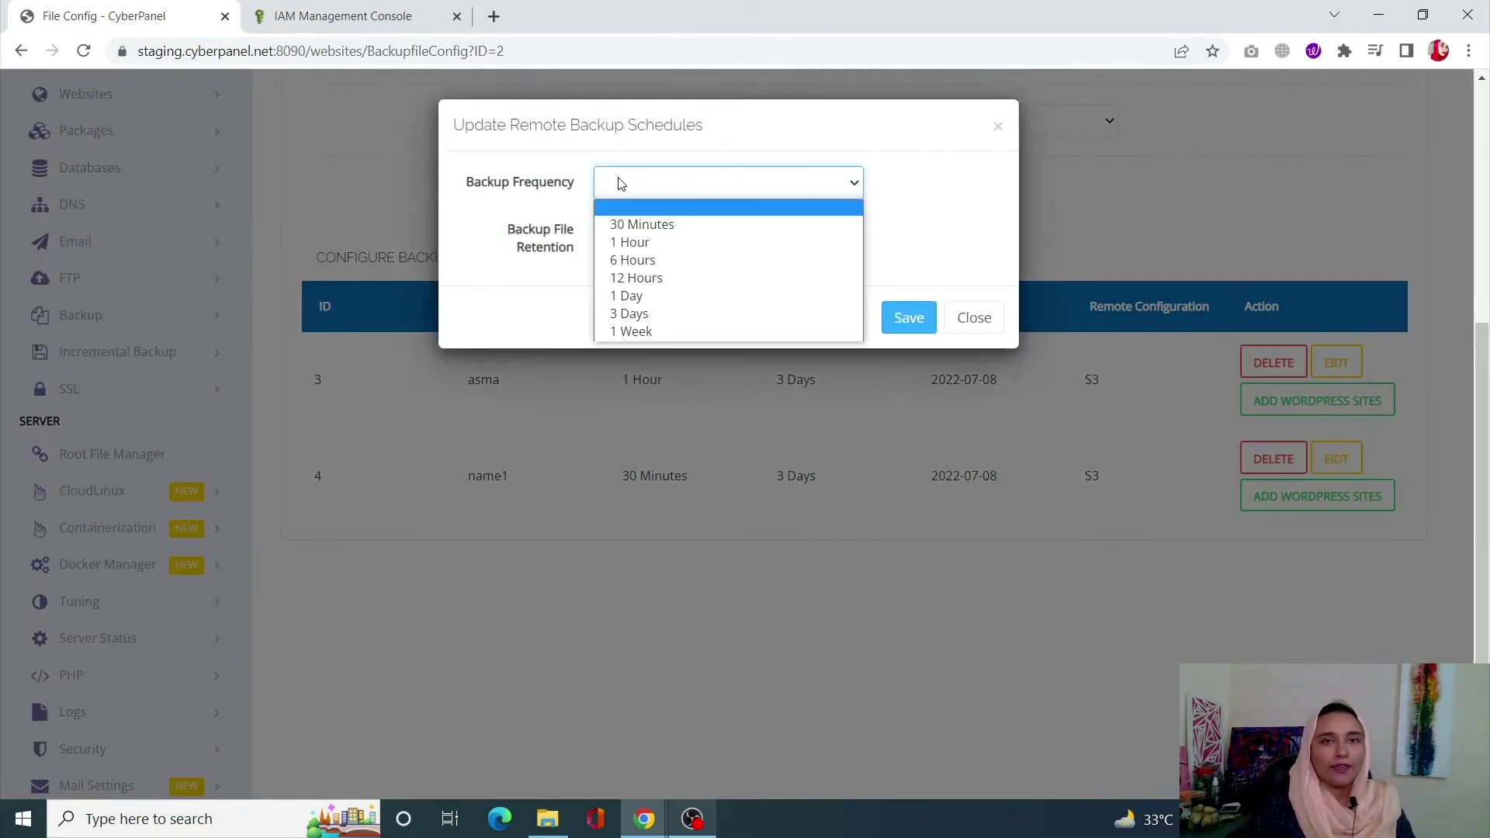
click(952, 212)
click(672, 236)
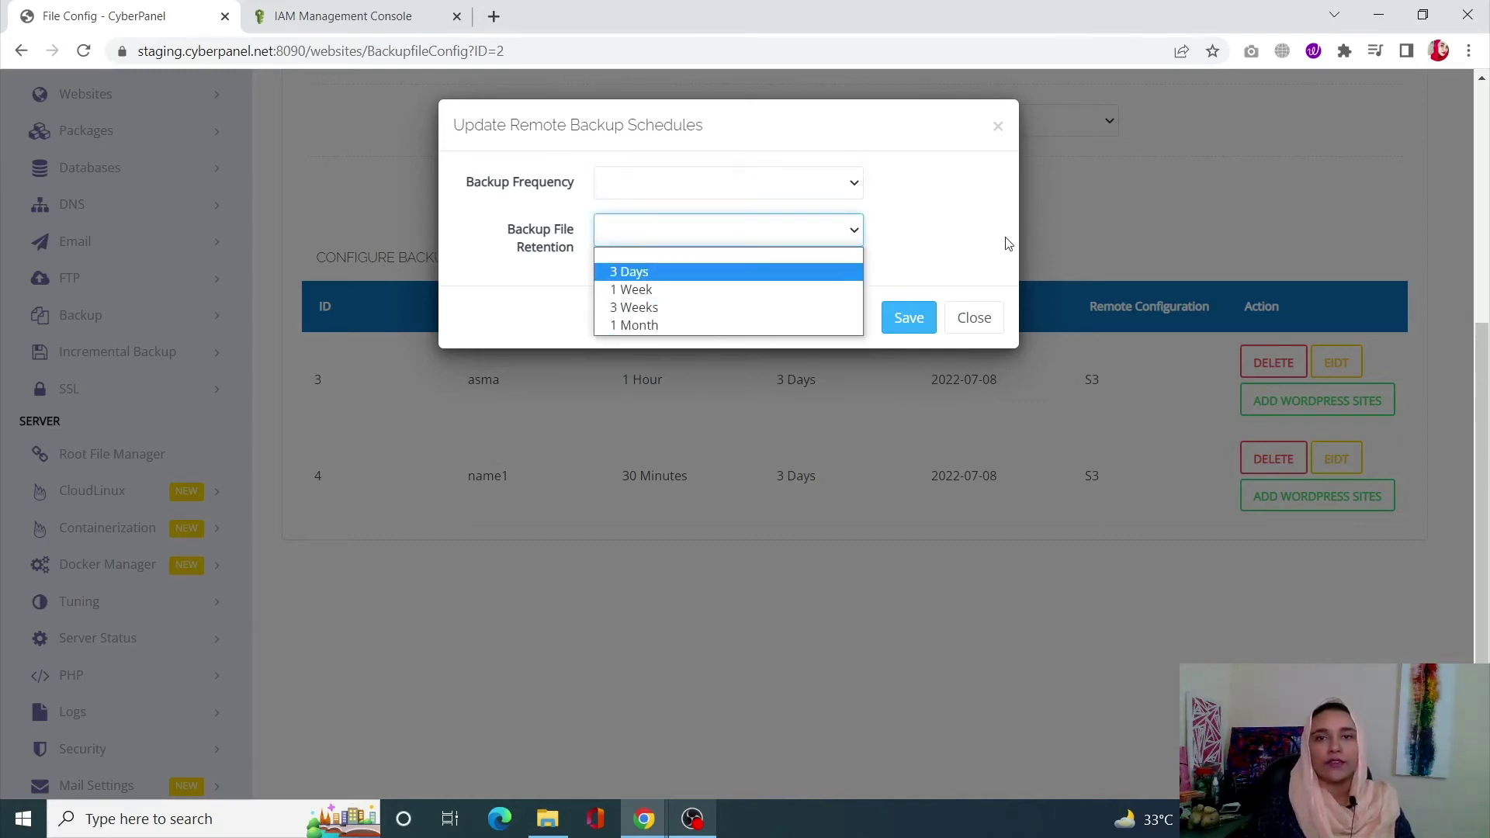
click(925, 257)
click(972, 316)
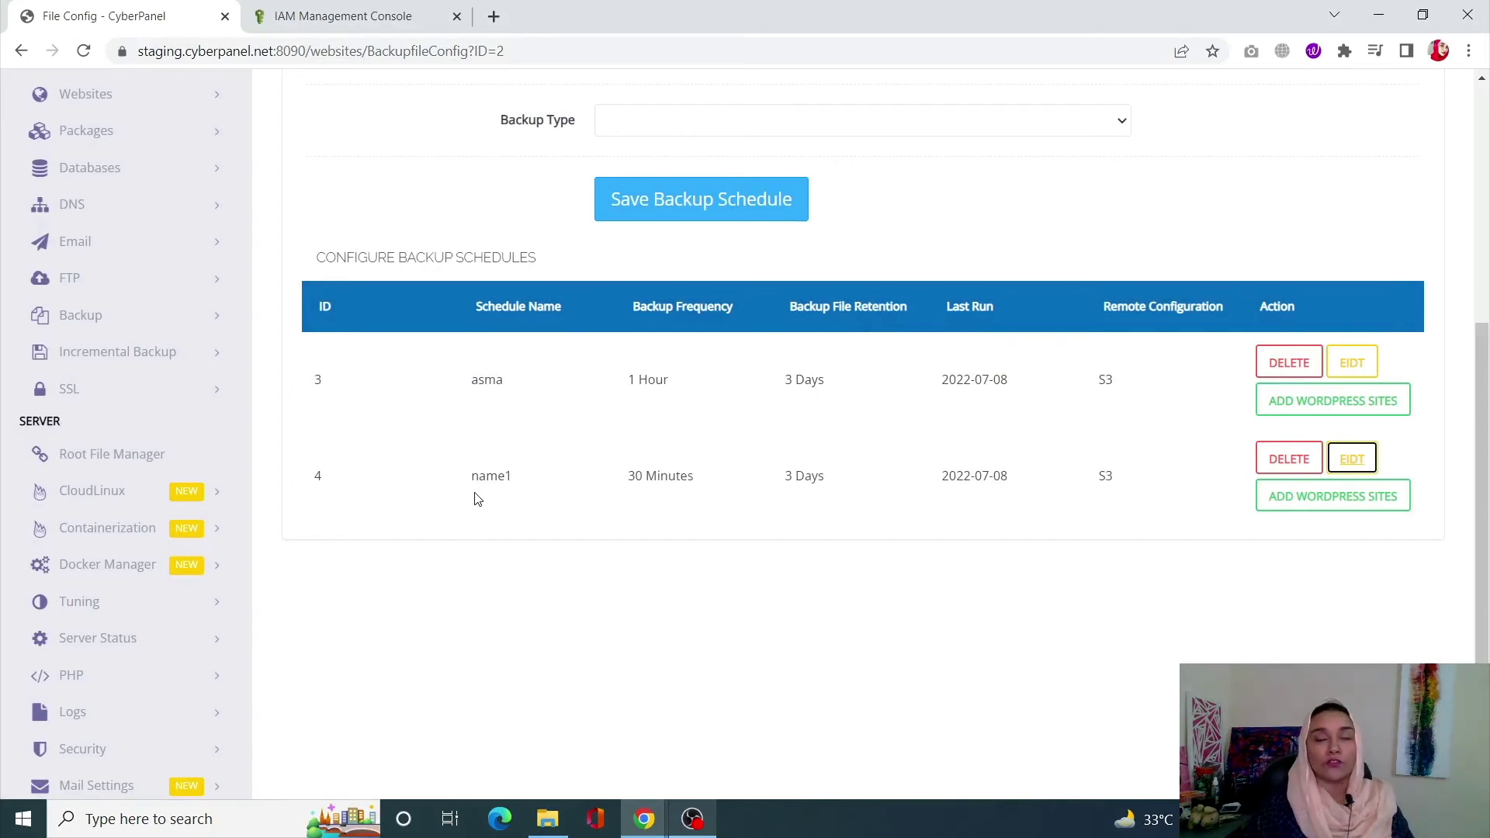
- Add the 'blog' and 'test' WordPress sites to schedule 4 and save each
click(1288, 507)
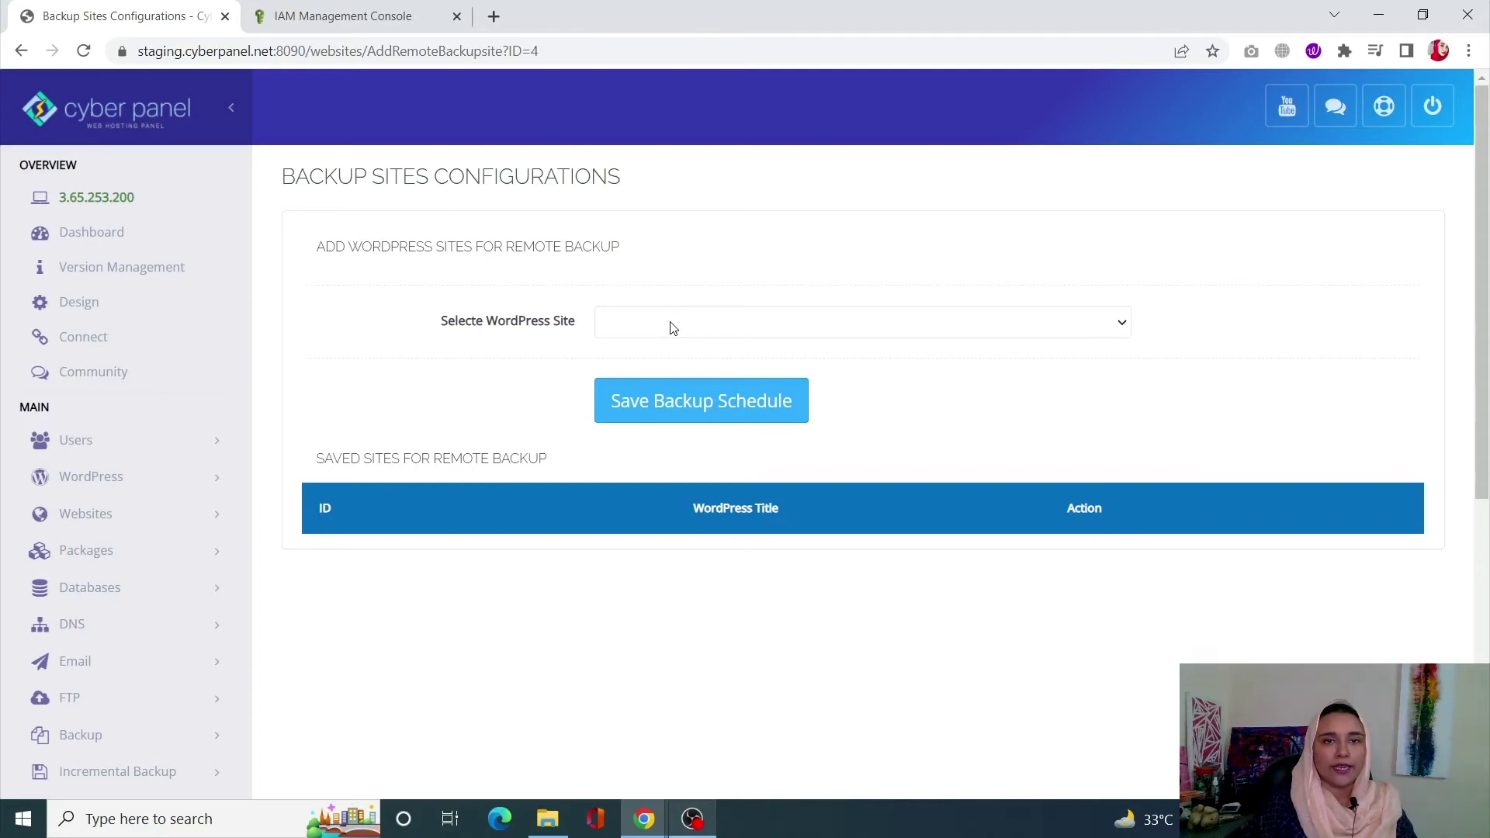
click(649, 323)
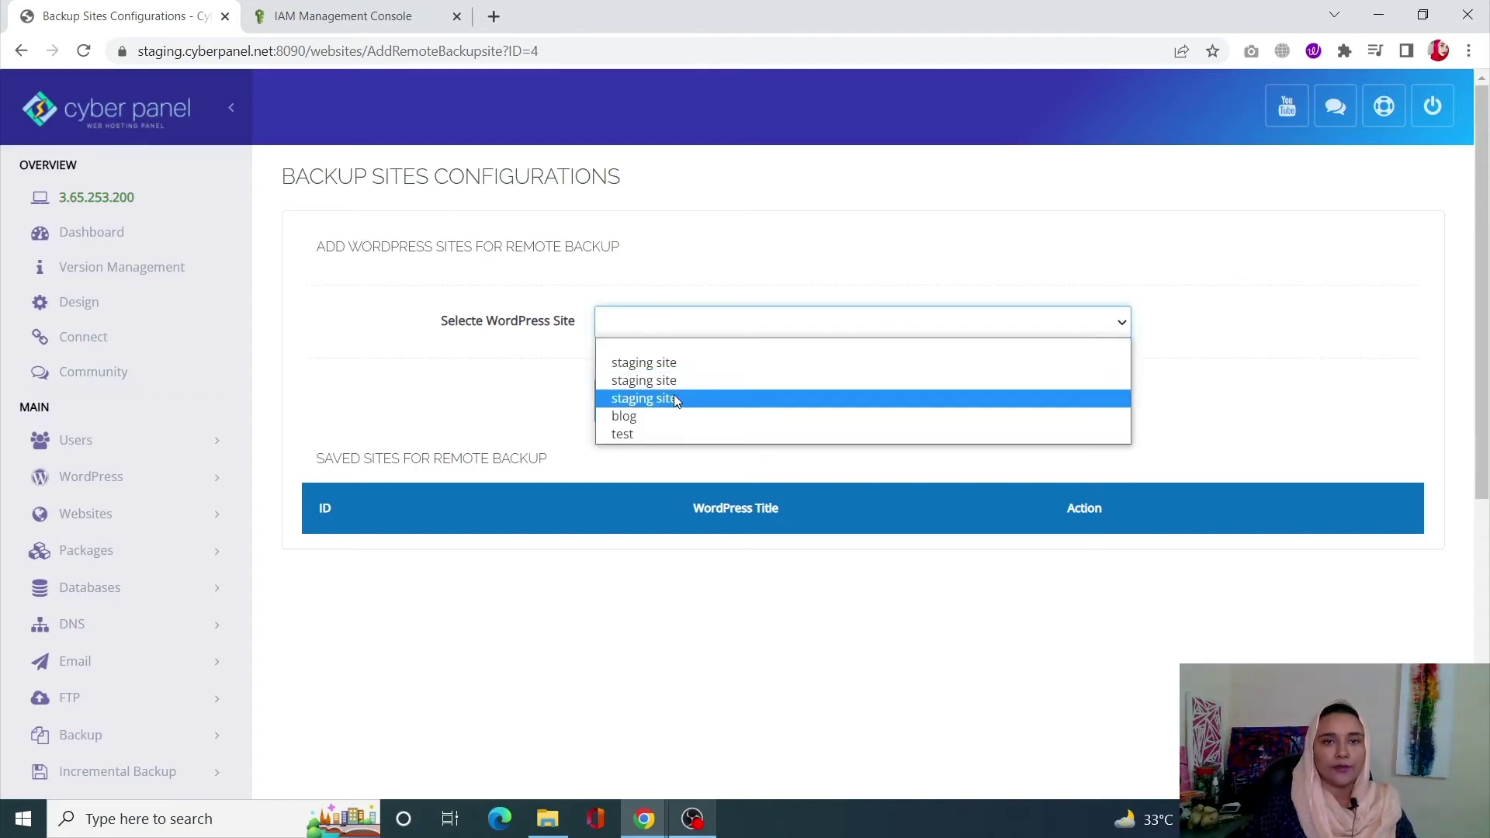
click(679, 423)
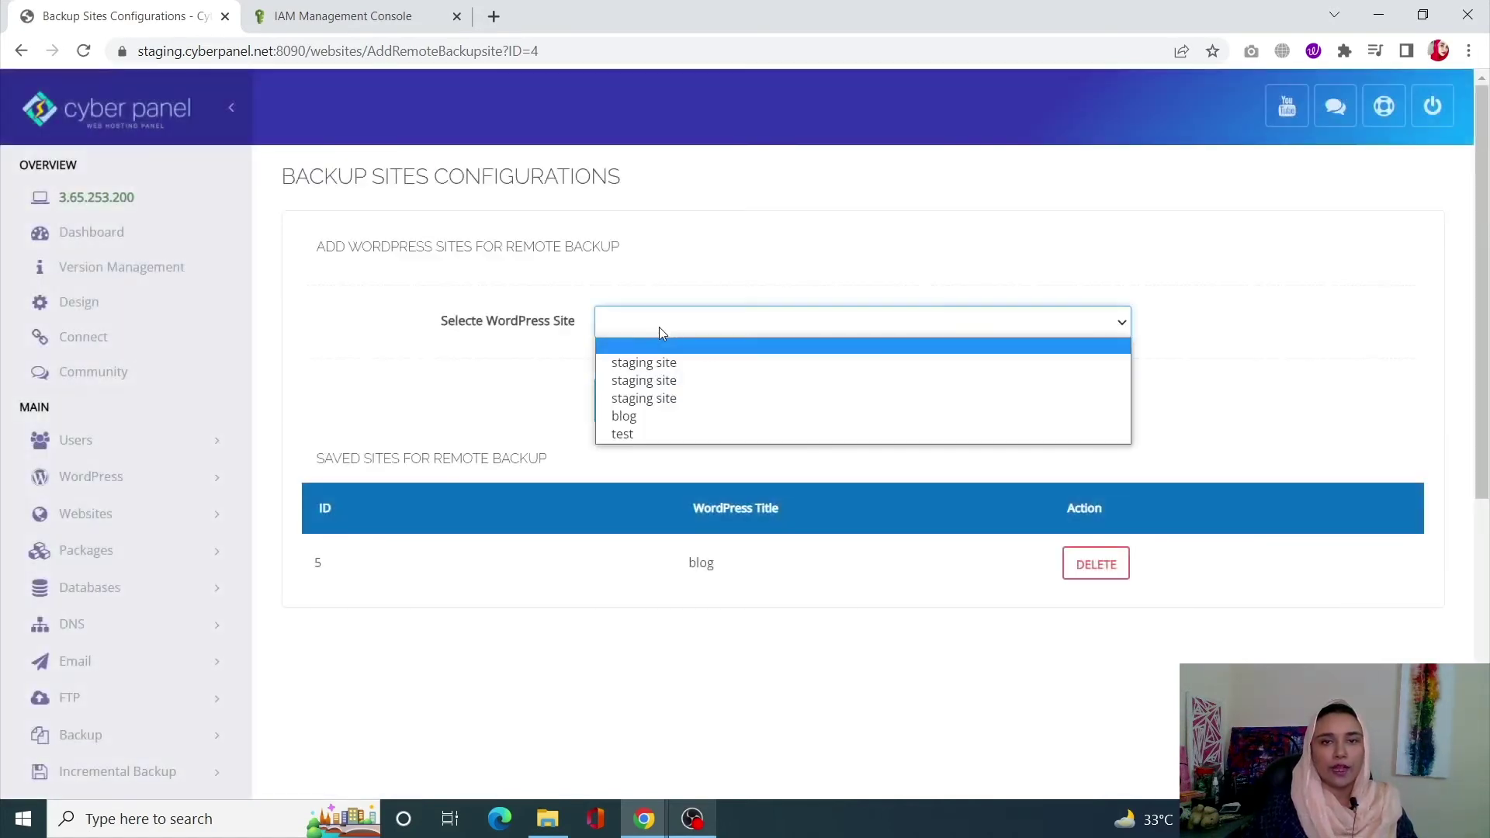
click(658, 435)
click(677, 402)
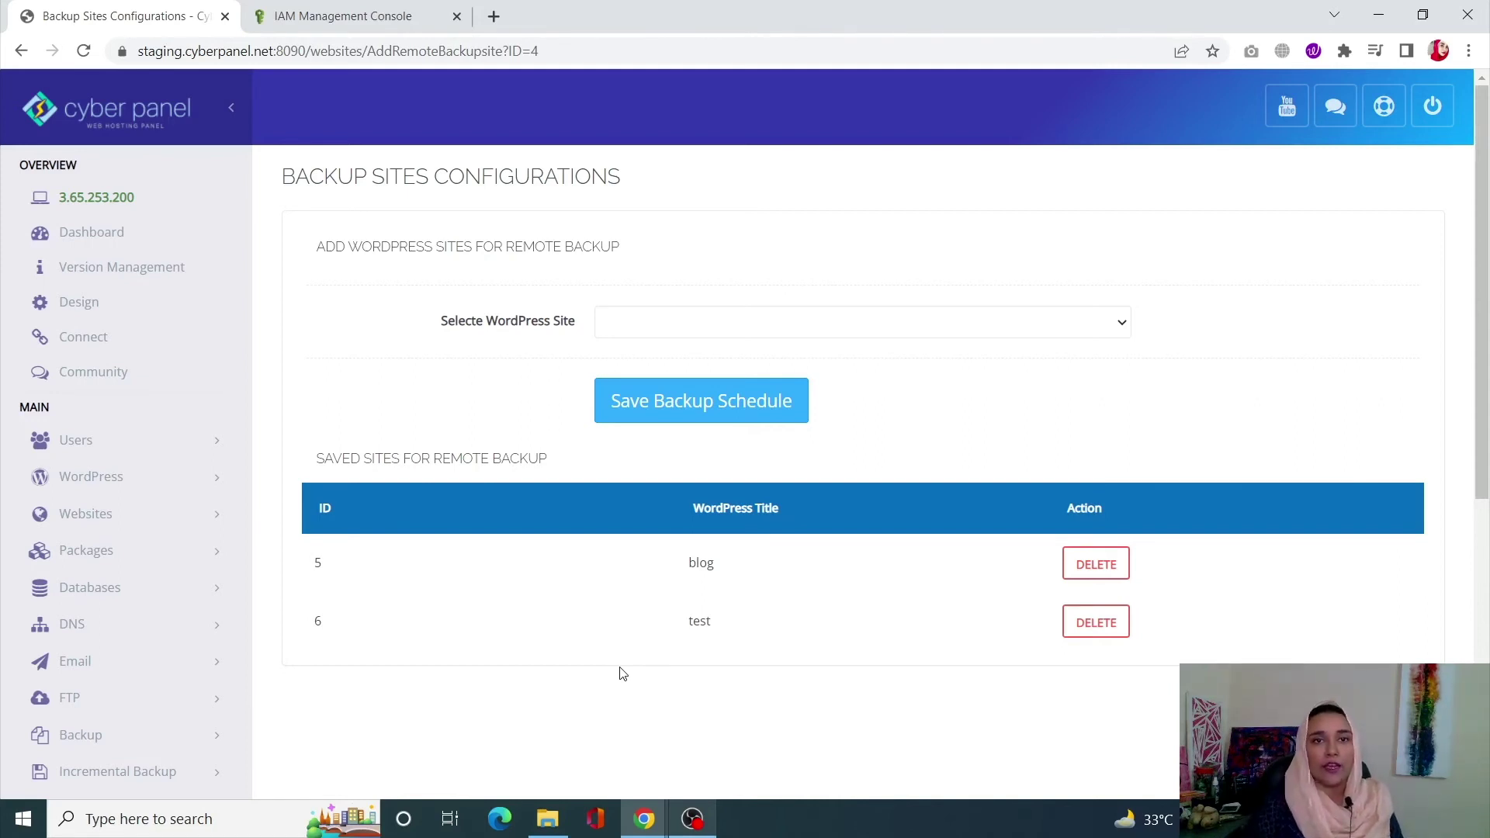
- Expand the WordPress sidebar options to reach Restore Backups for the 07.08.2022 staging backup
click(704, 815)
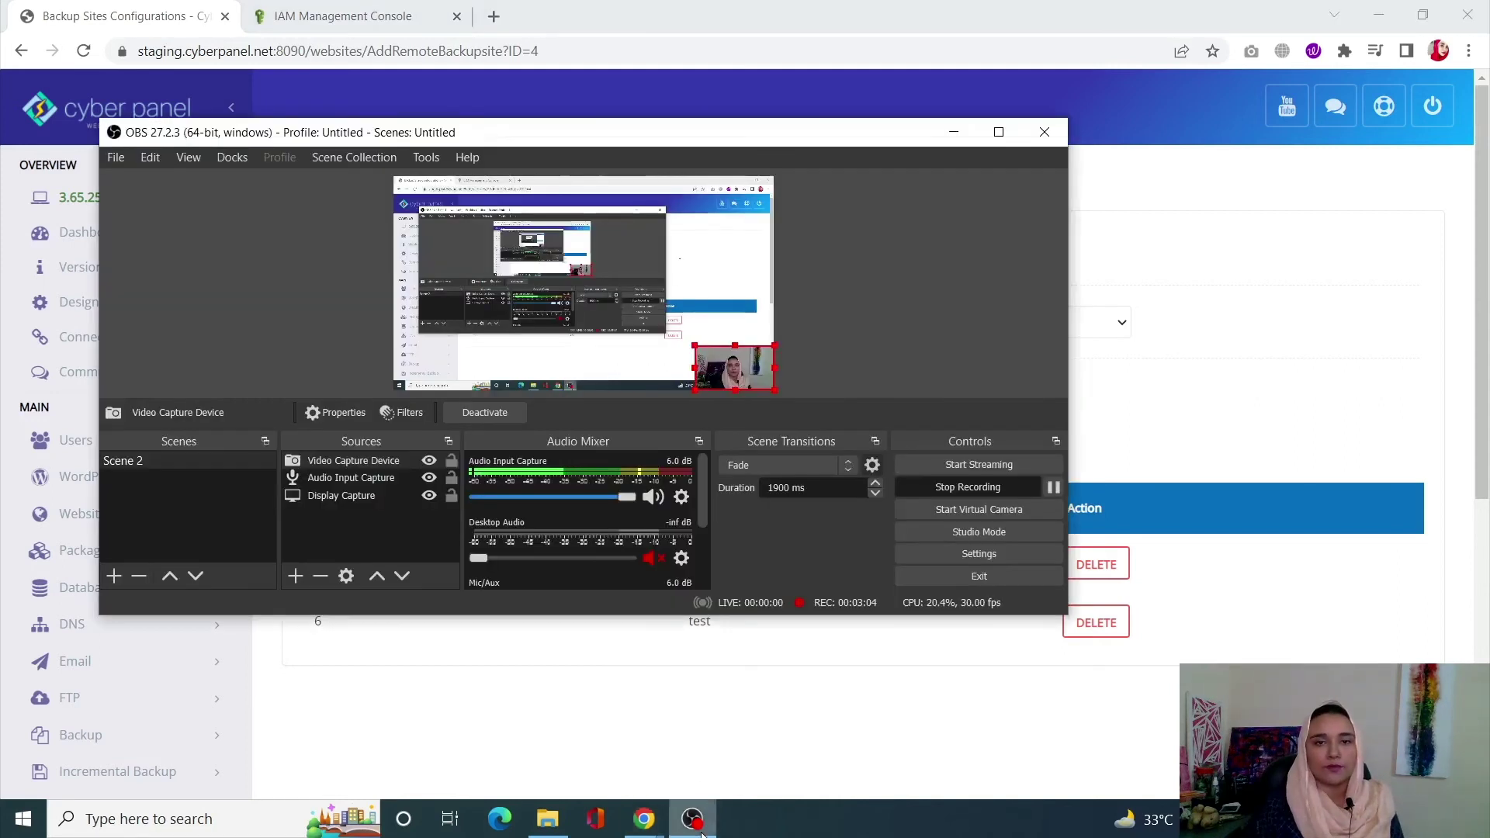
click(955, 723)
click(886, 694)
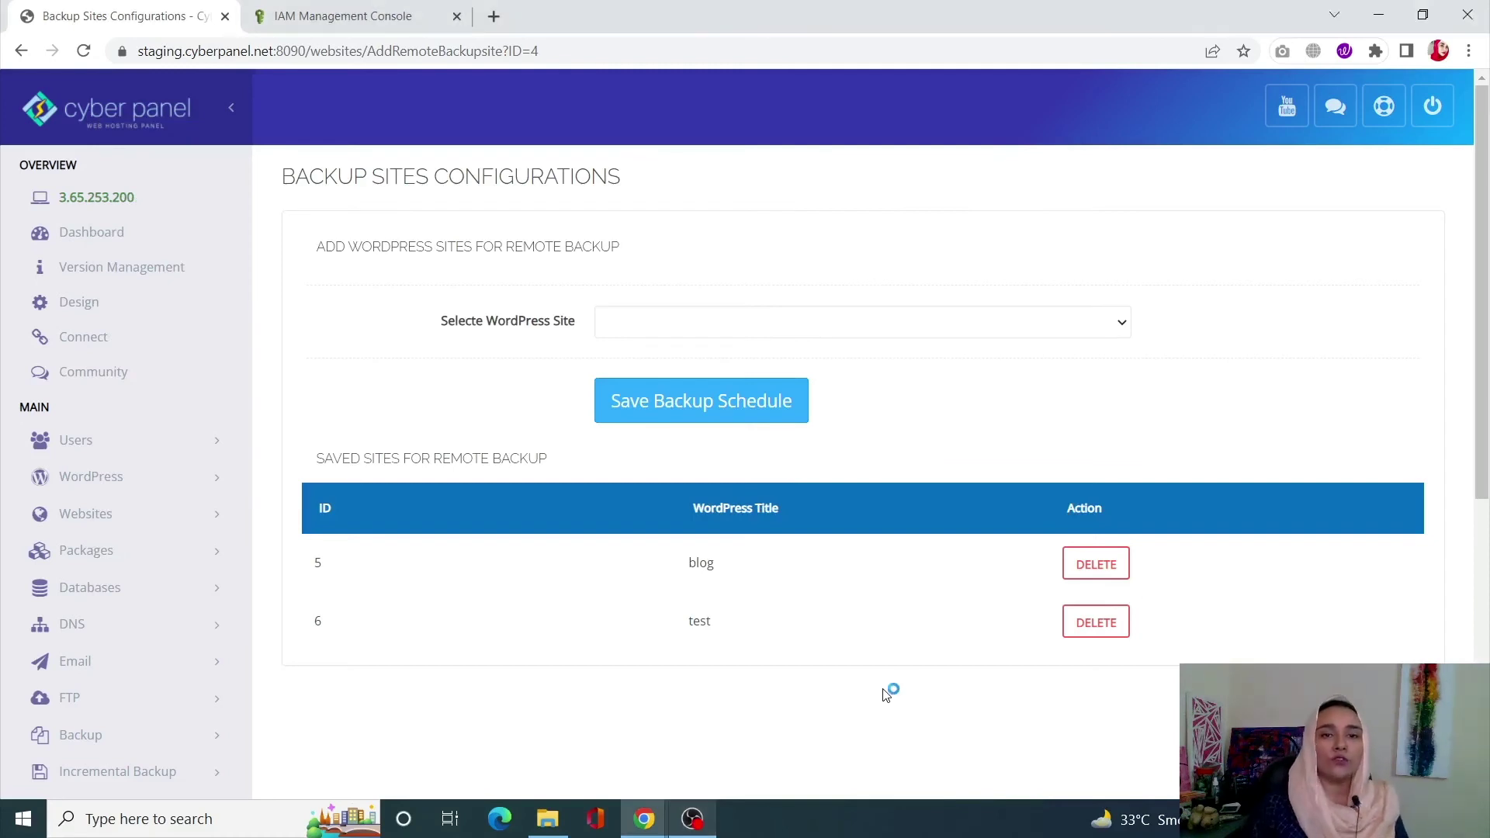
click(97, 484)
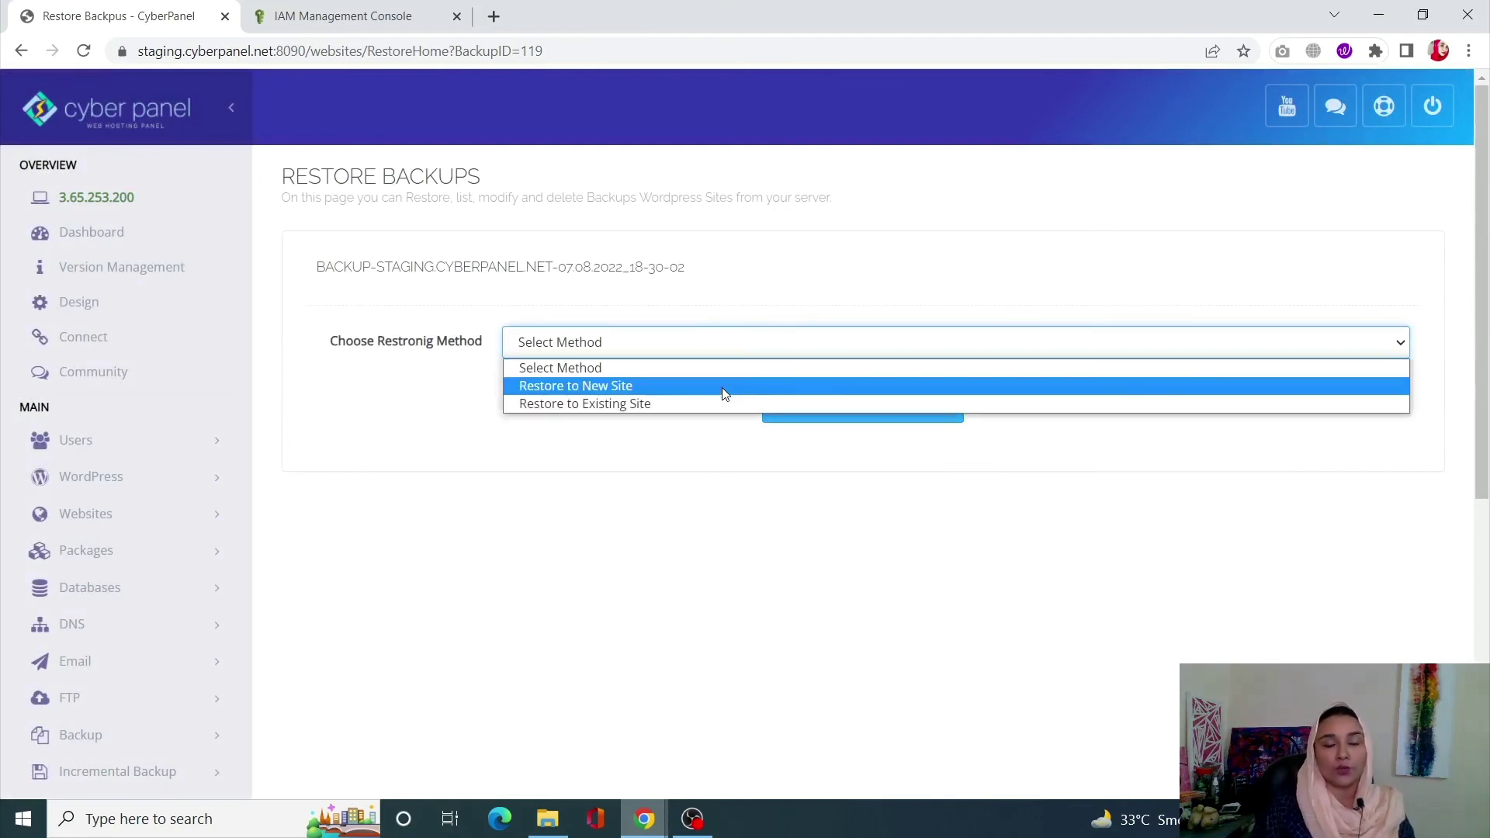
- Switch the restoring method to Restore to Existing Site with test.solveddoc.com as WordPress destination
key(Escape)
key(Down)
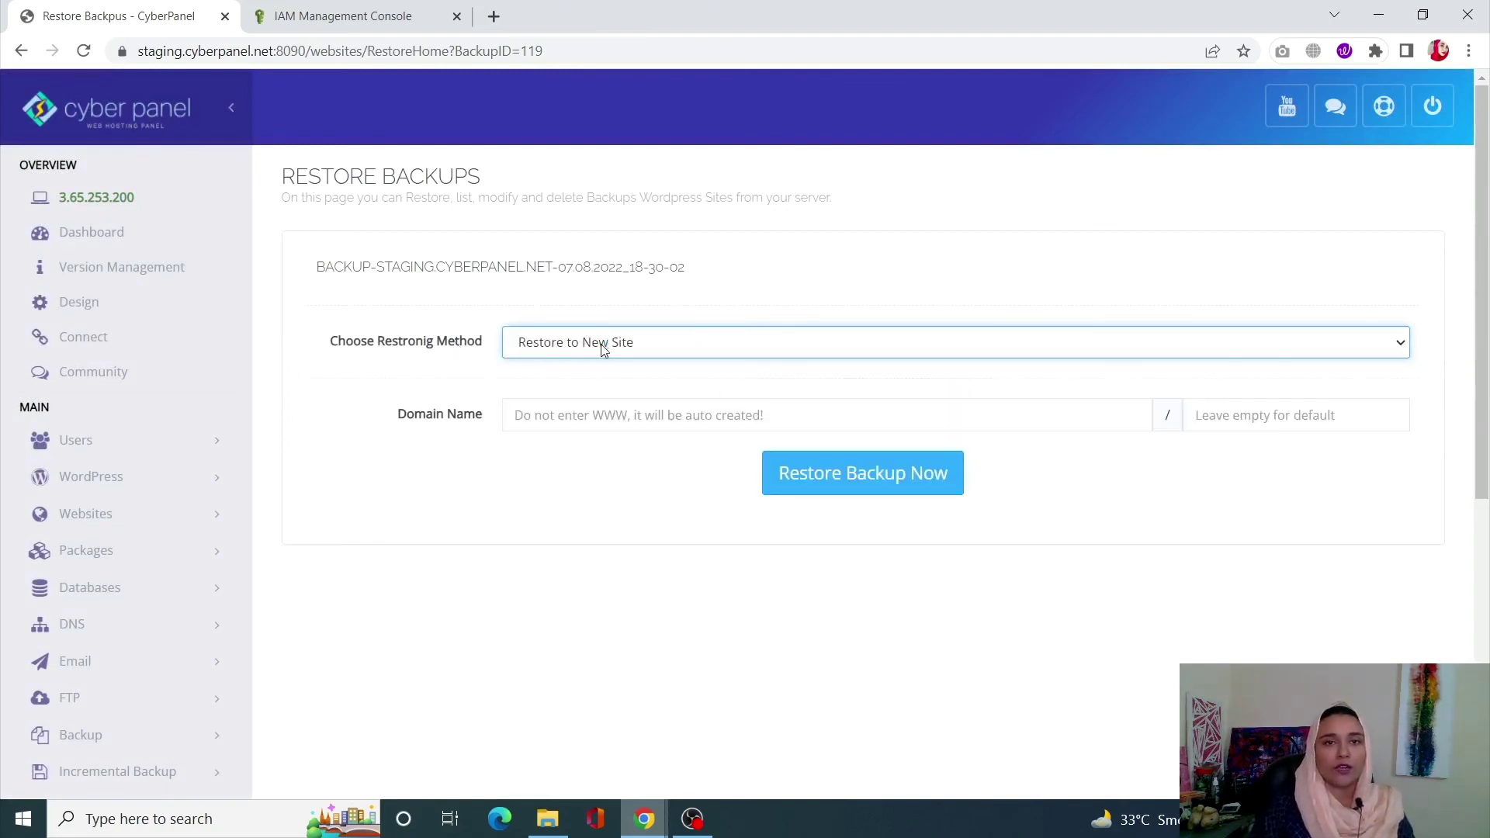
click(612, 415)
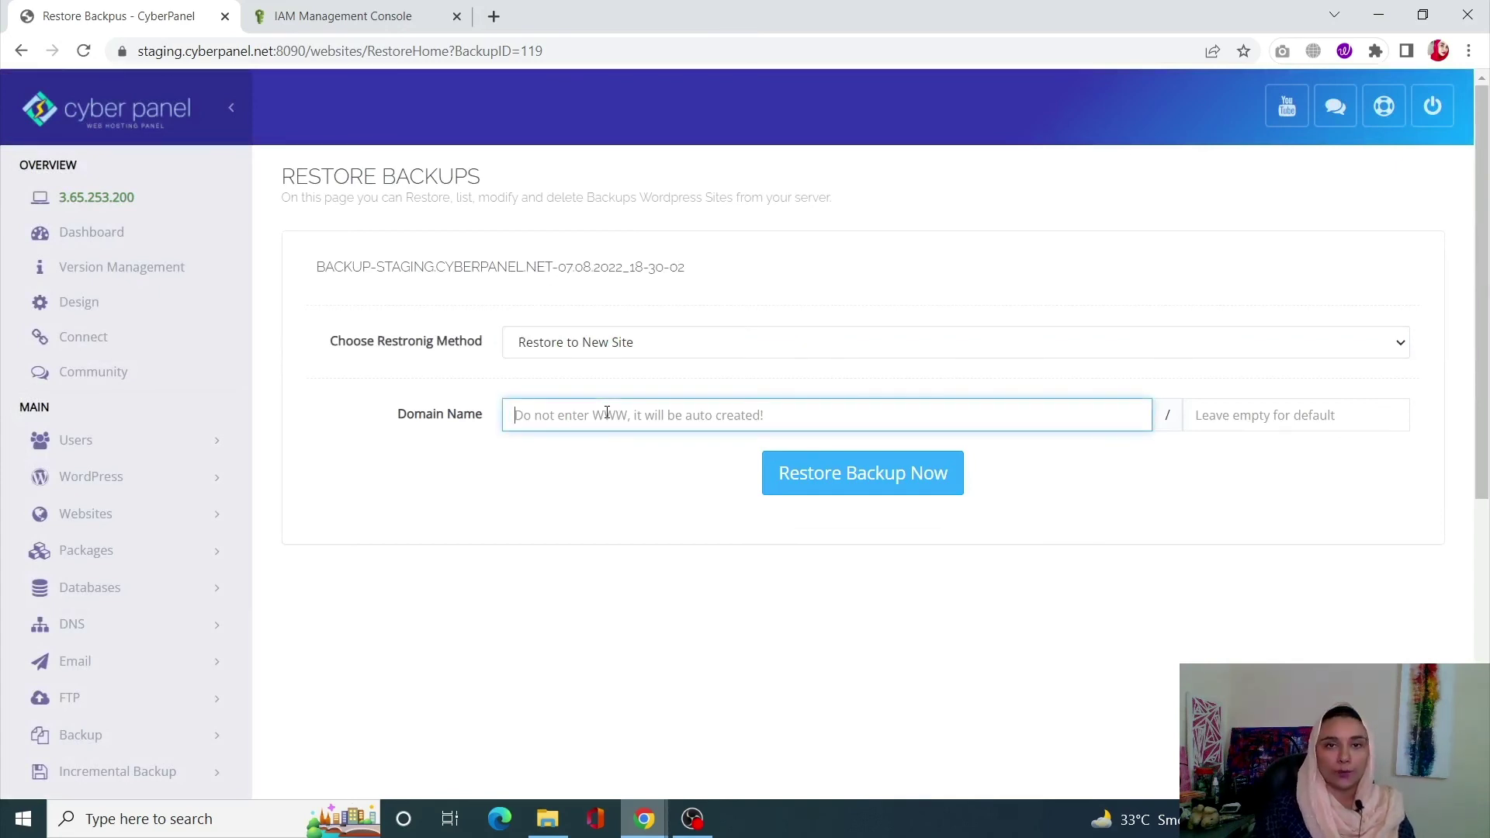
click(651, 351)
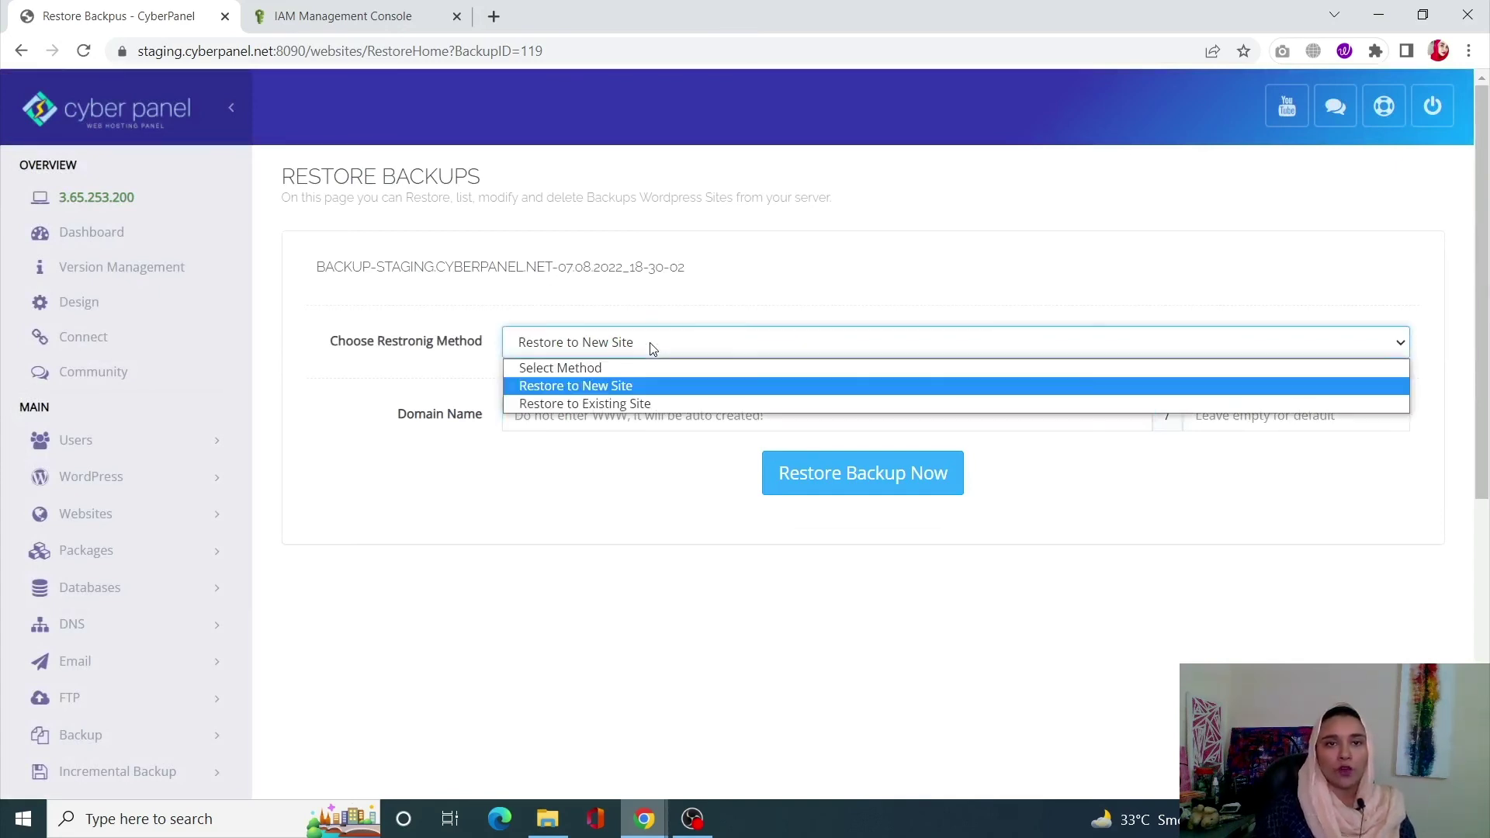
click(653, 407)
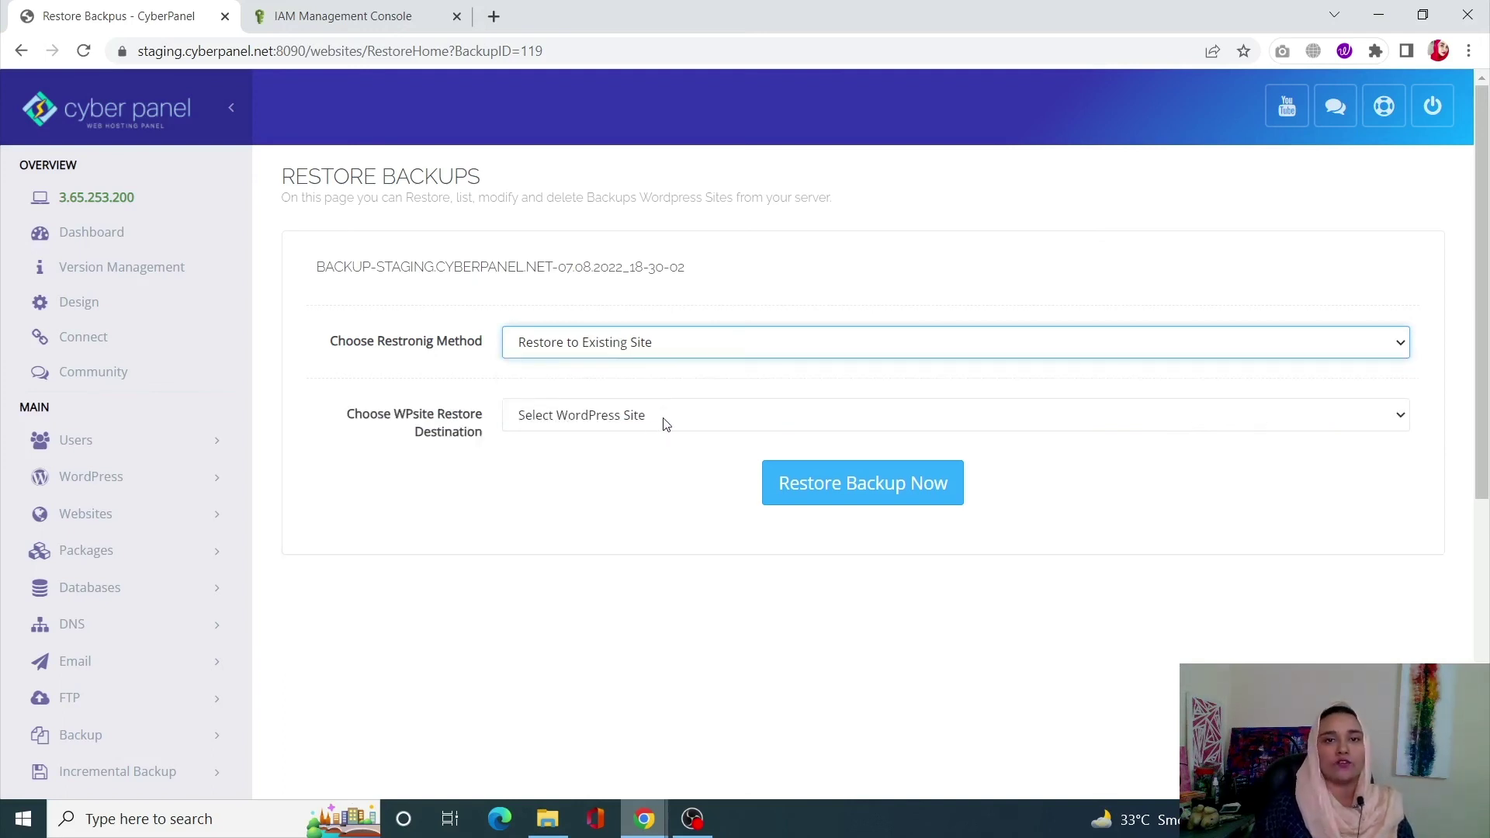
click(663, 417)
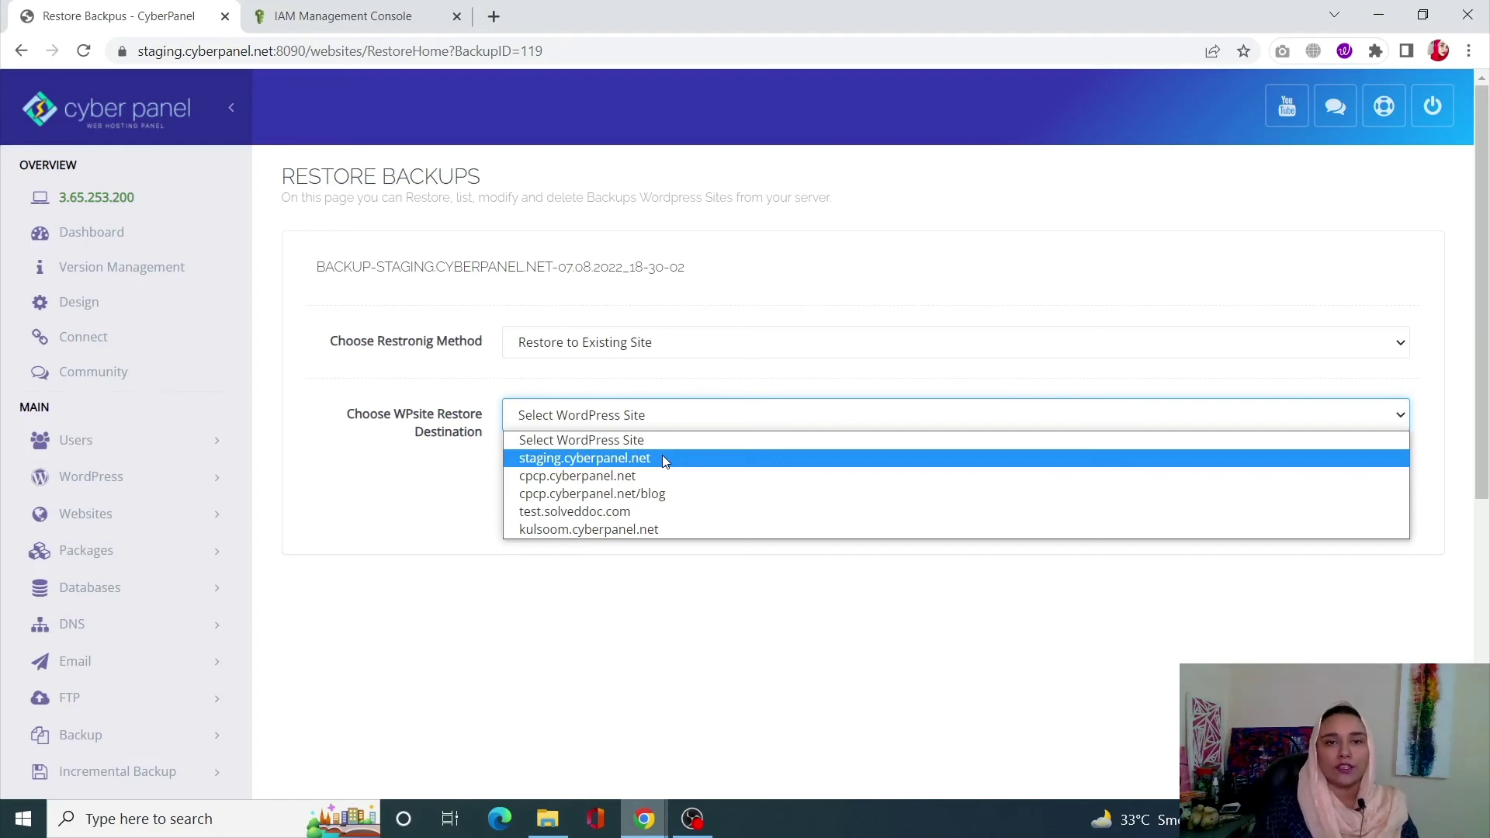
click(664, 512)
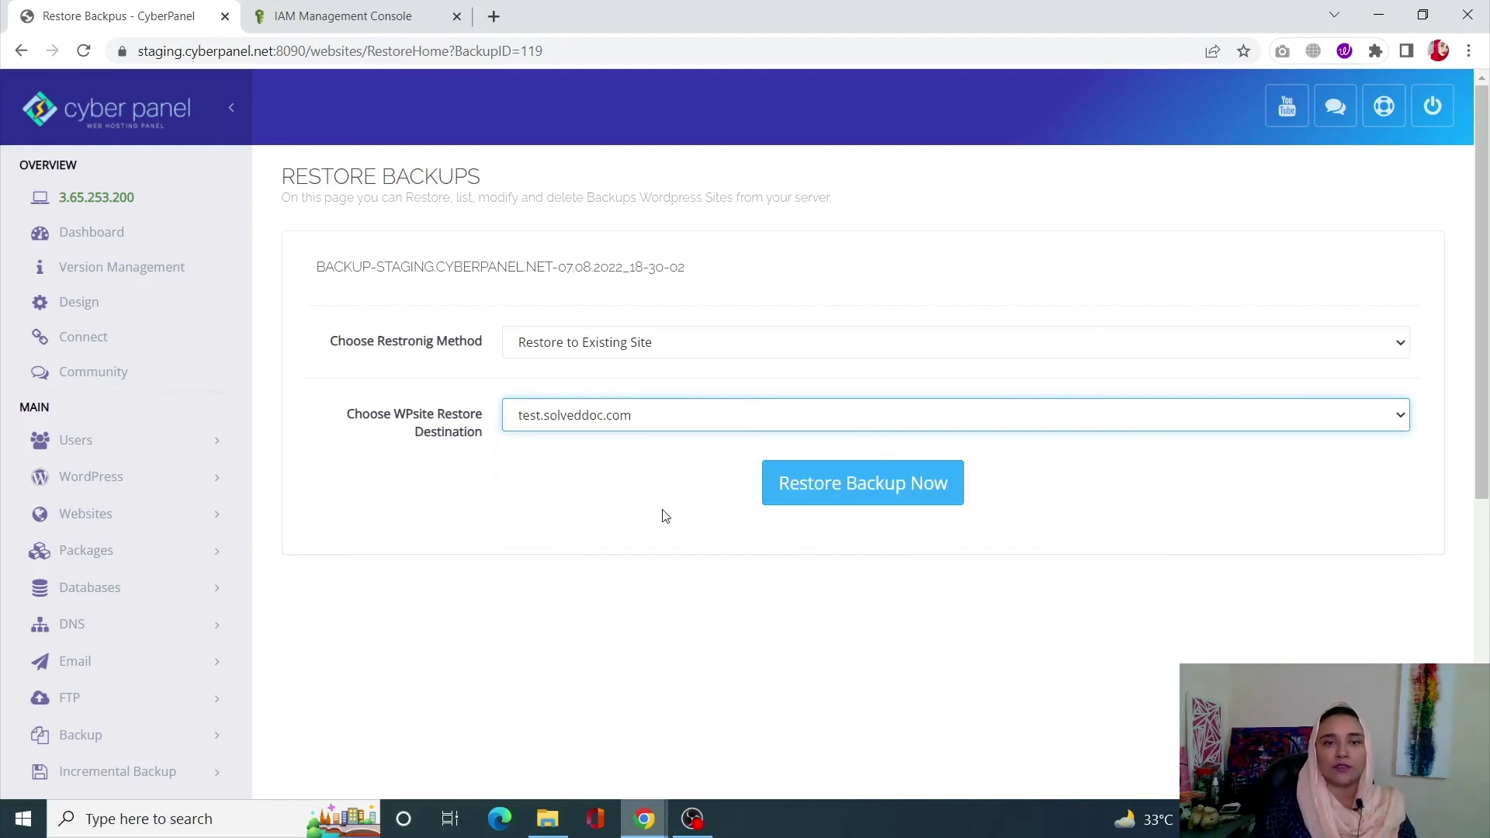
- Run Restore Backup Now and follow the progress bar until it shows Successfully Installed
click(812, 495)
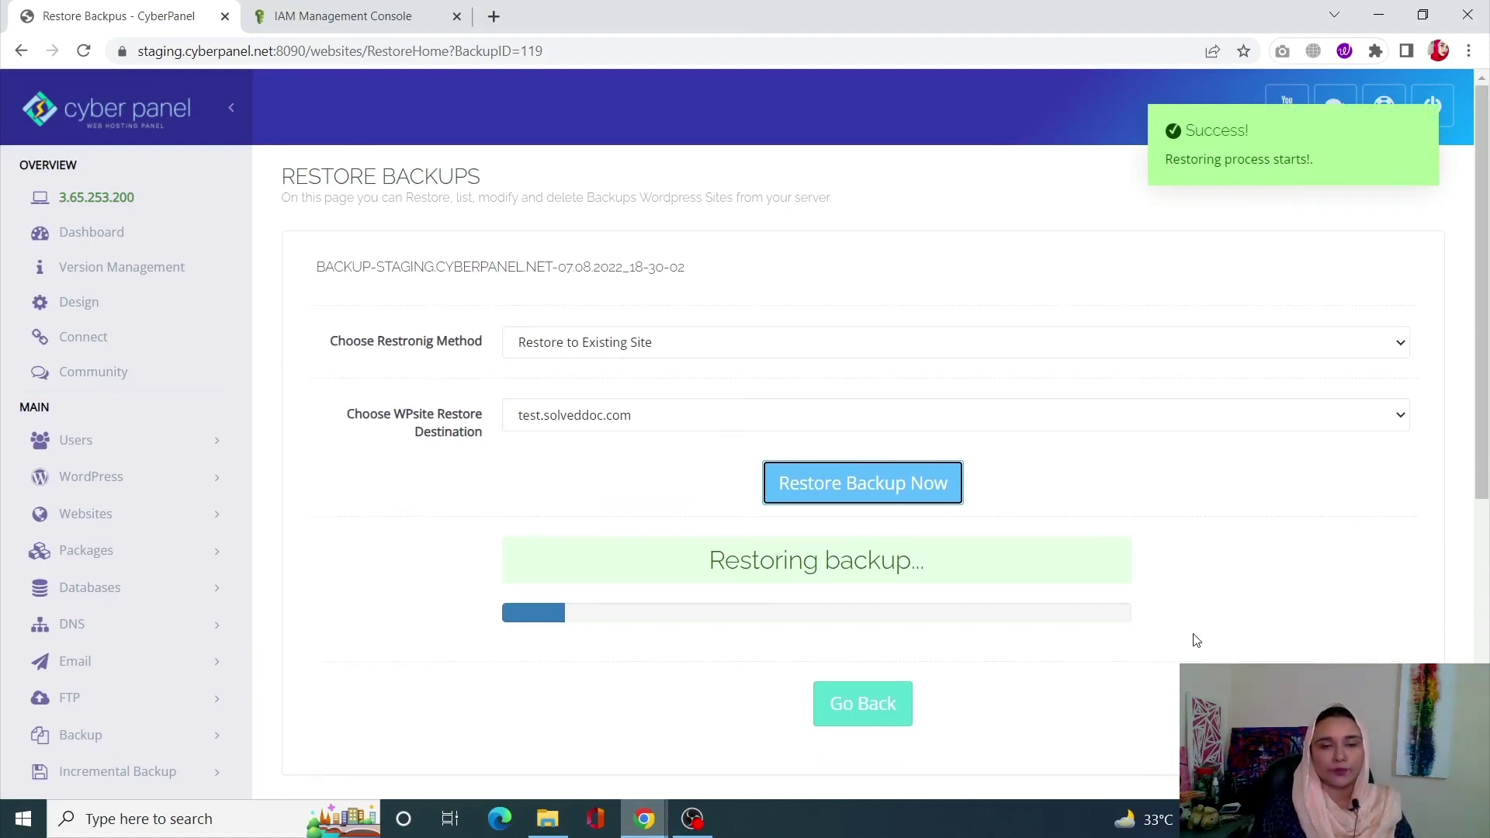
scroll(1196, 641, down, 1)
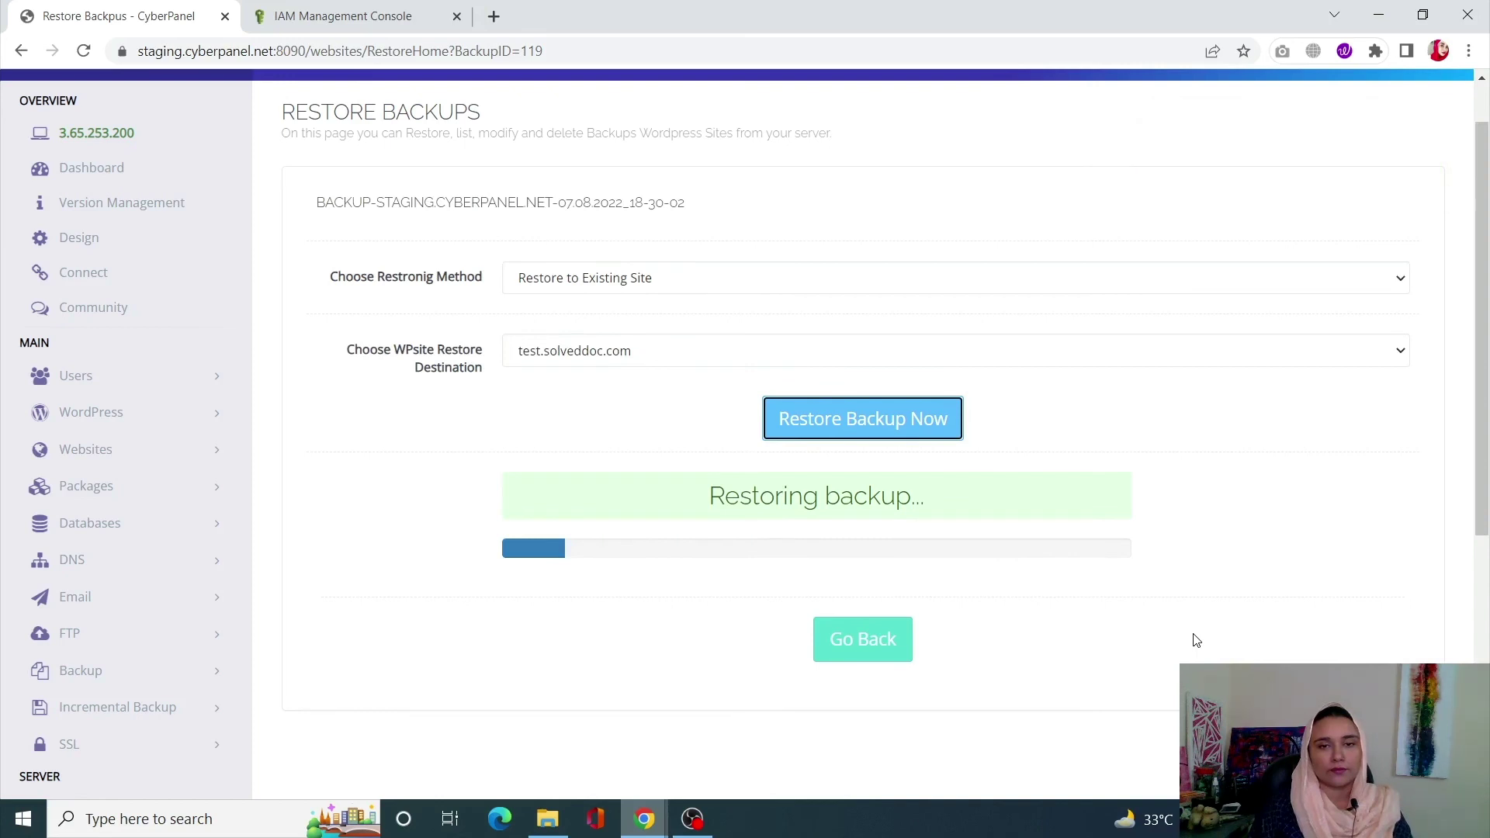
click(692, 819)
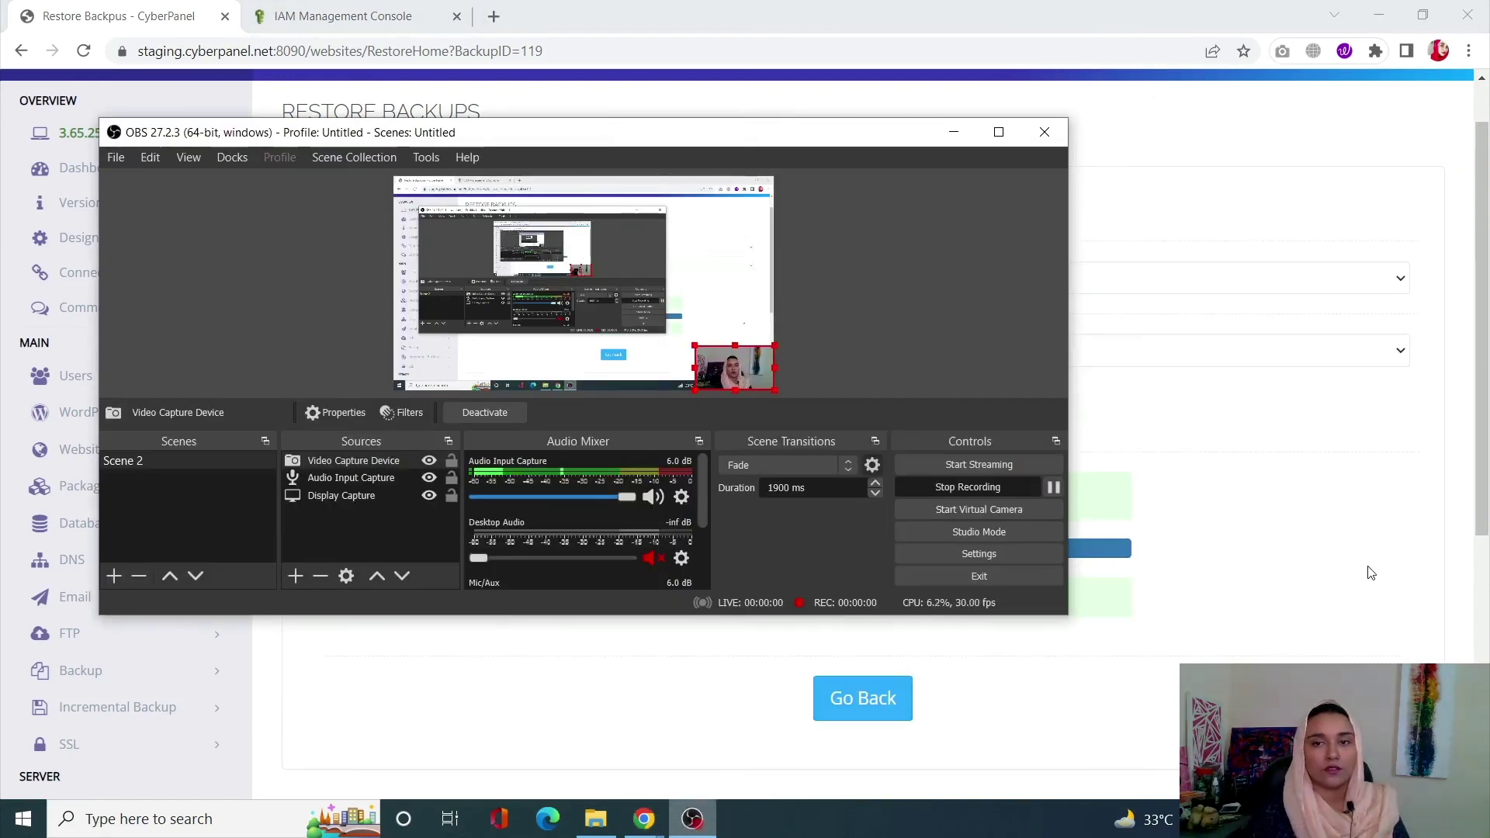
click(1371, 573)
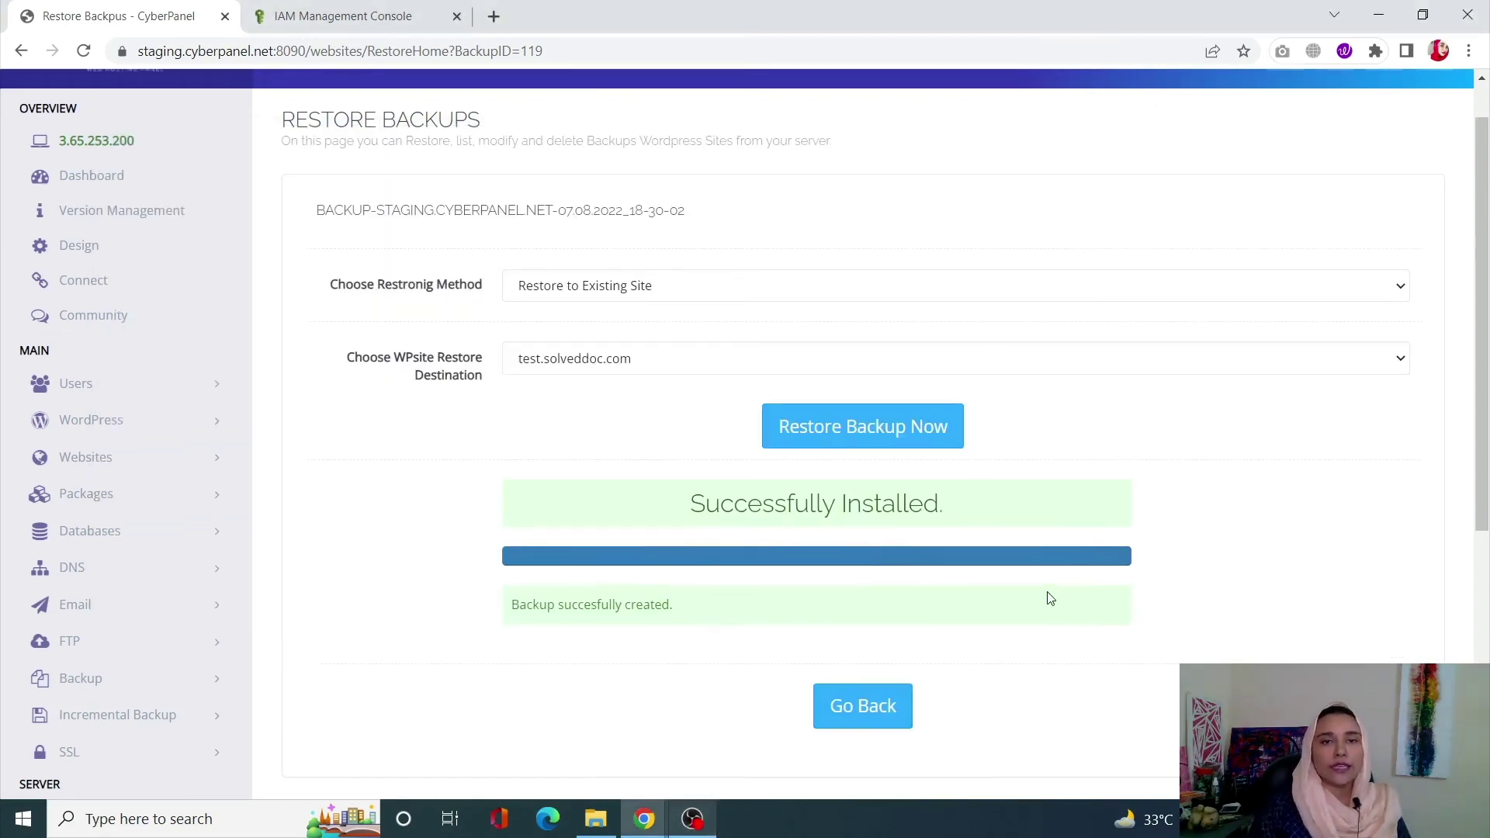
scroll(1046, 592, down, 1)
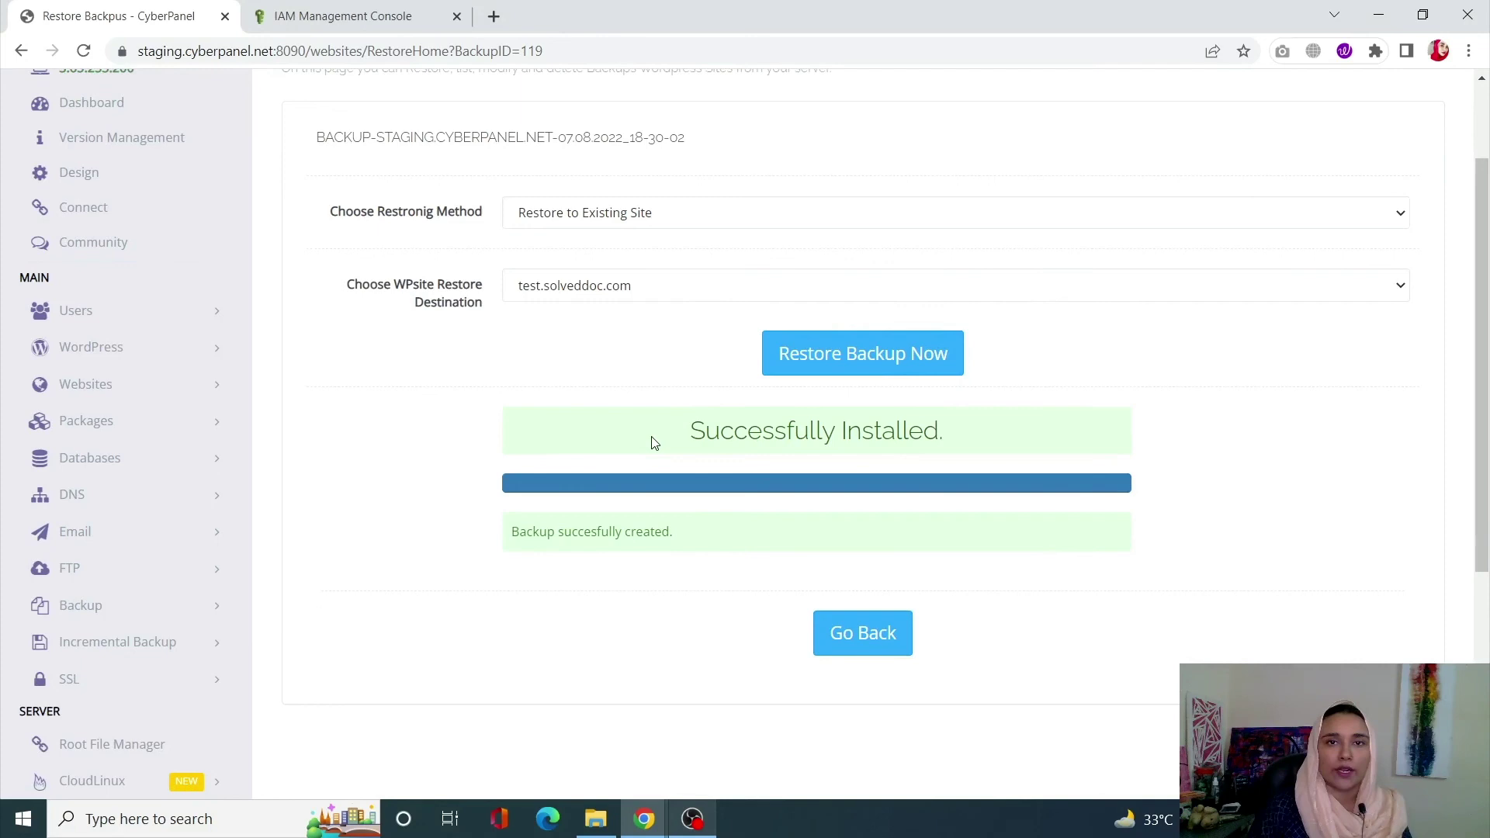
scroll(652, 442, up, 2)
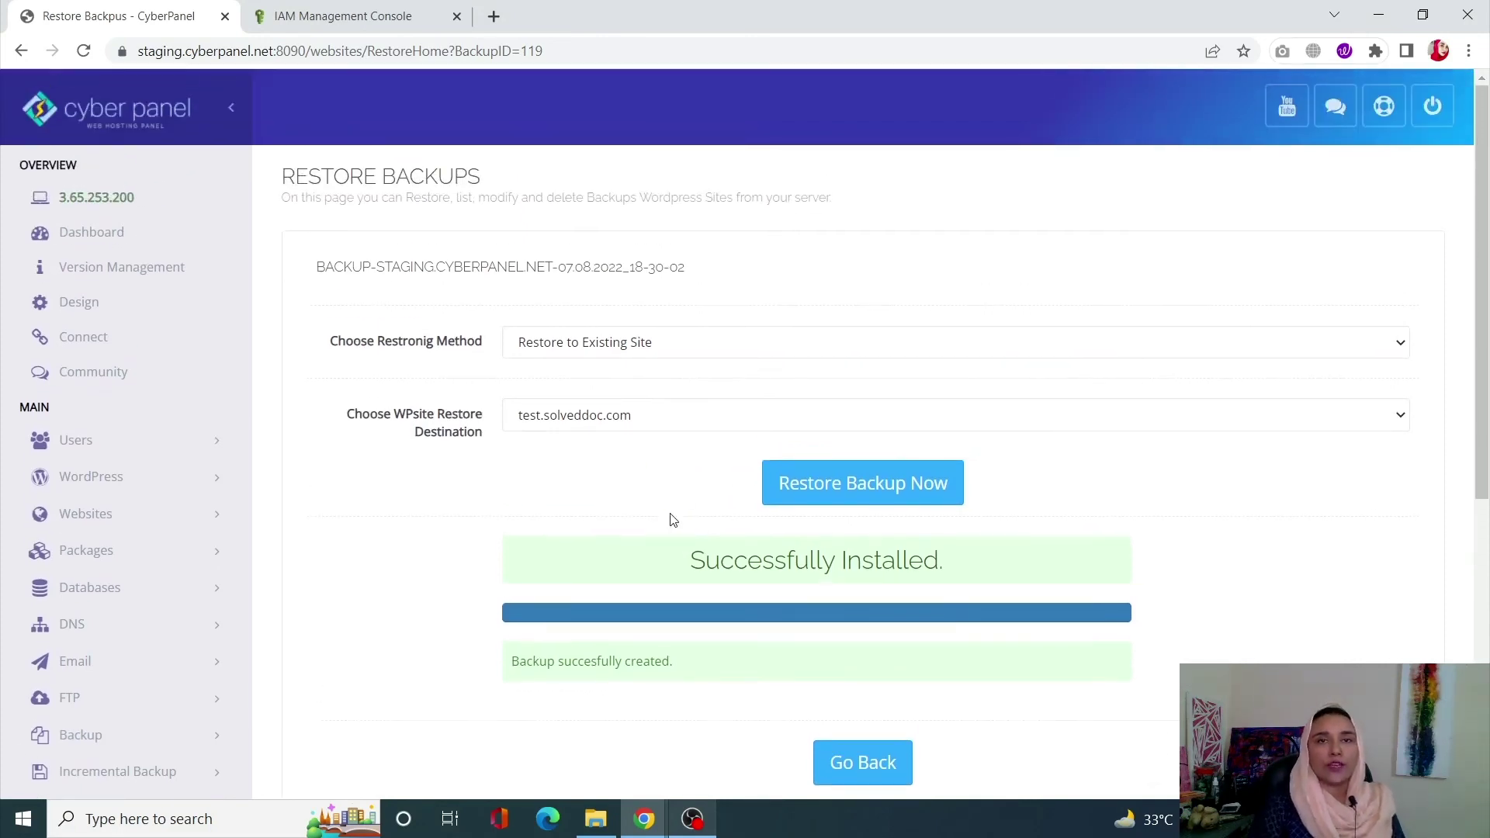